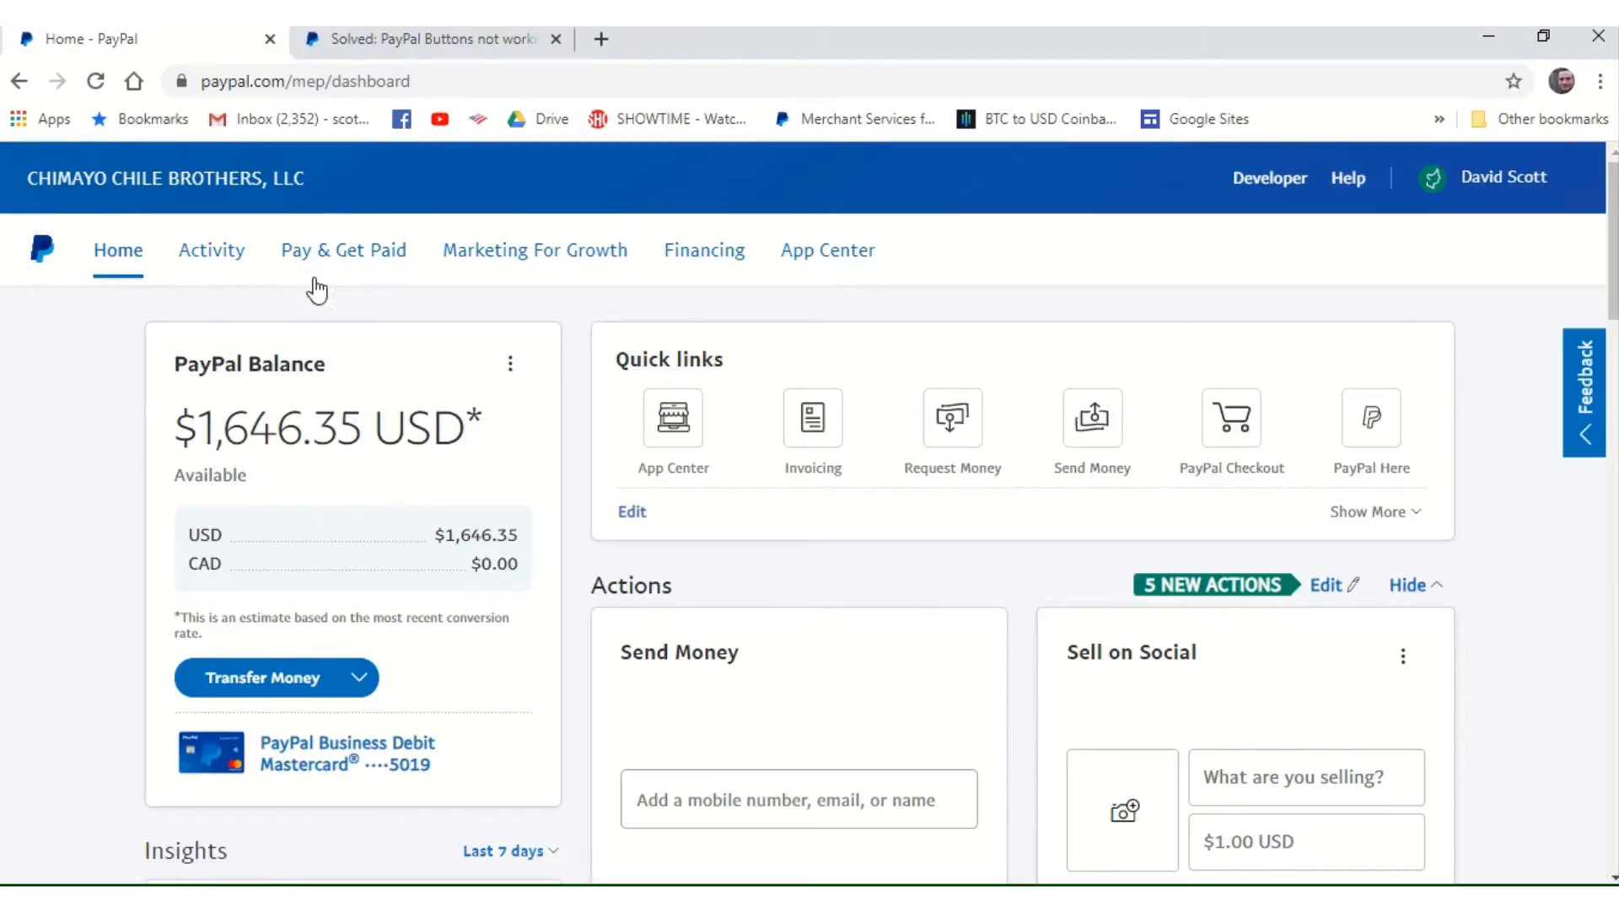
# - Open the PayPal Buttons page and start creating an Add to Cart button
pyautogui.moveTo(352, 261)
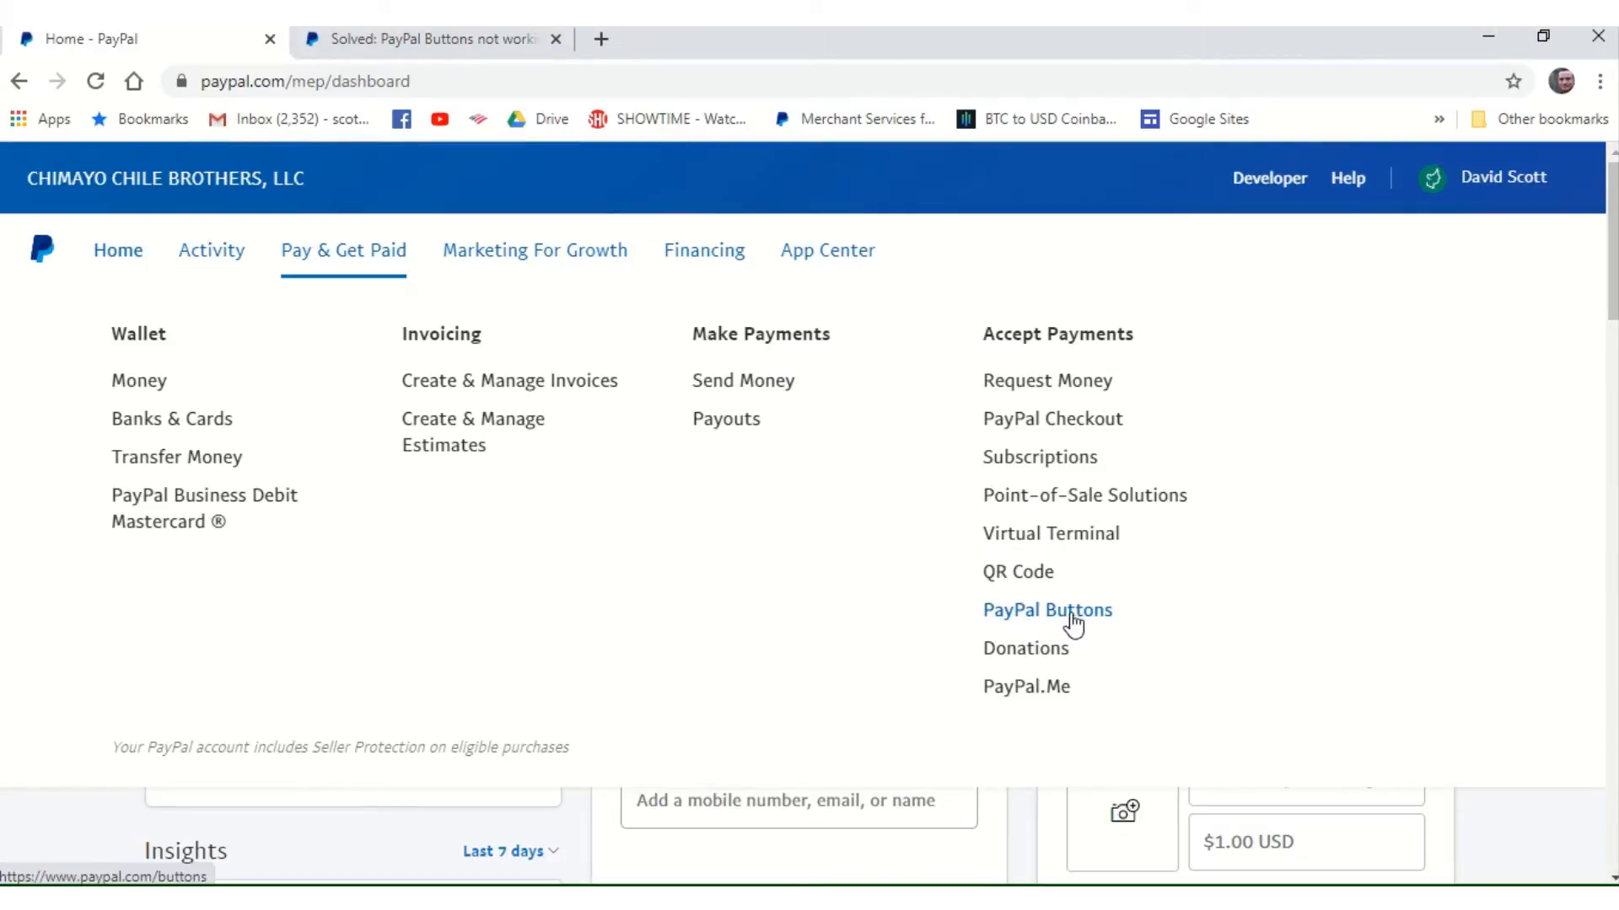
pyautogui.click(1015, 621)
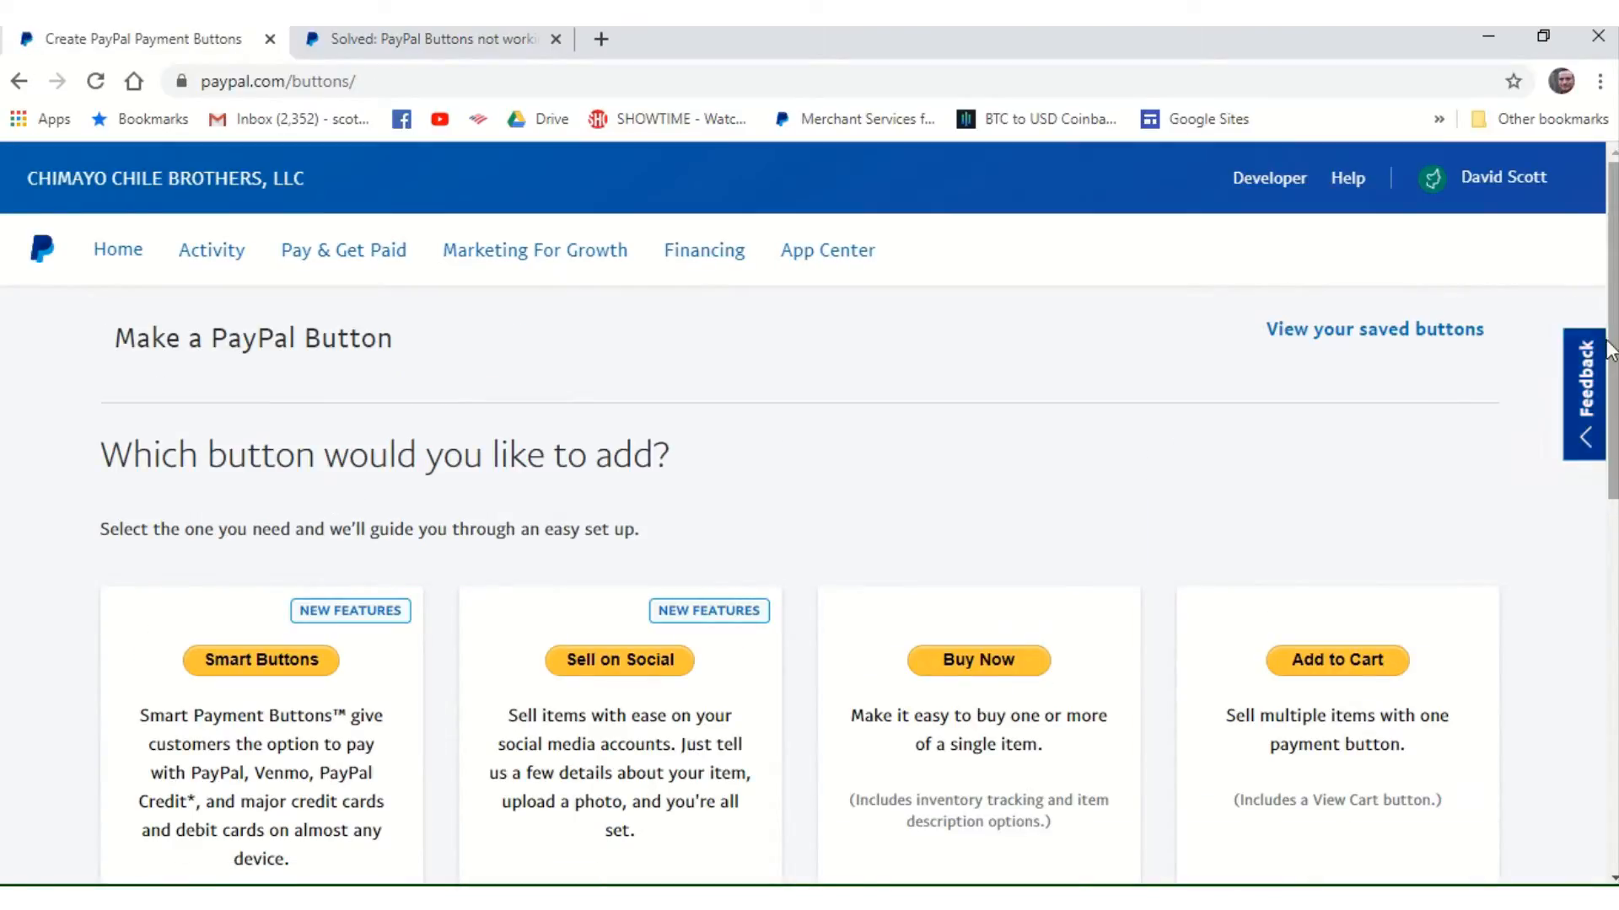
pyautogui.moveTo(1611, 345); pyautogui.dragTo(1613, 473)
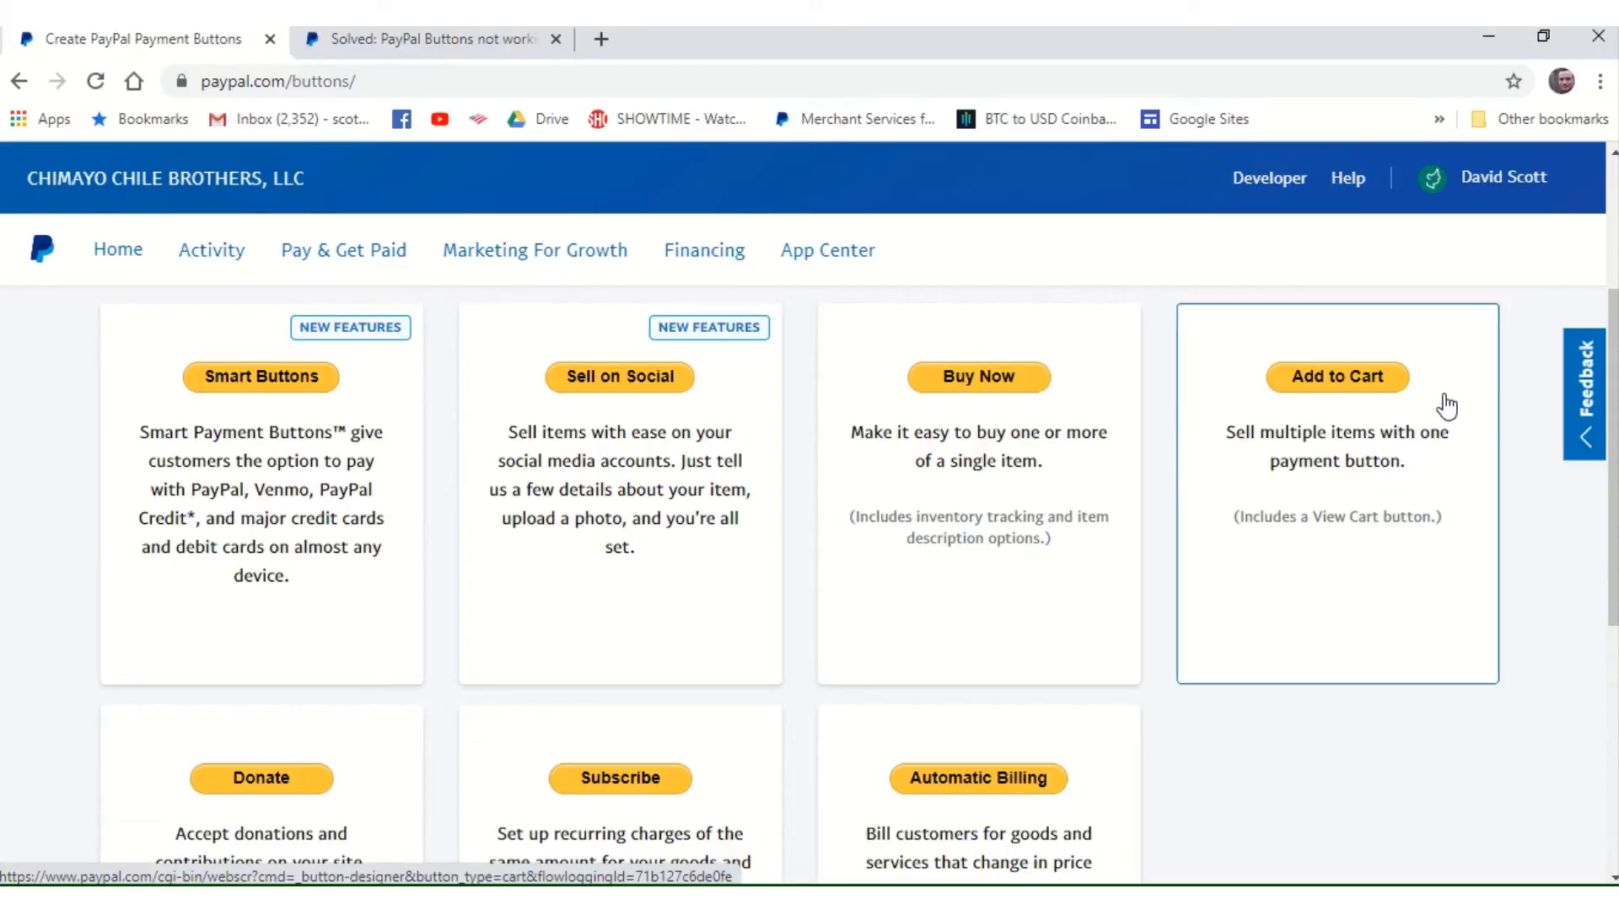
pyautogui.click(1341, 394)
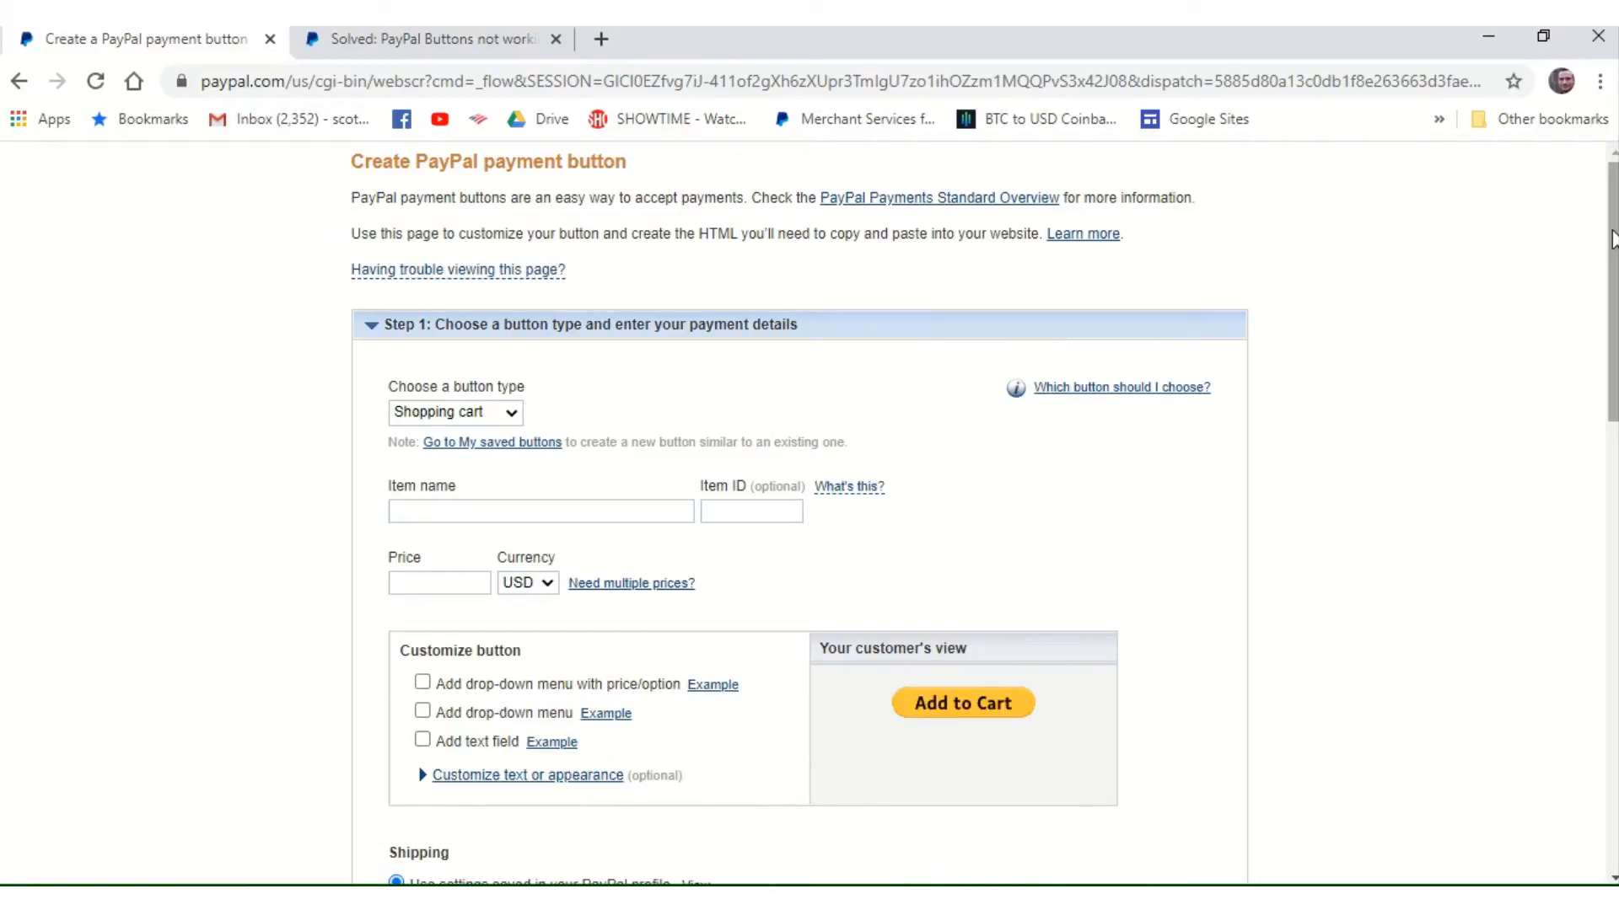
# - Keep the Shopping cart button type, name the item "Widget" and give it the item ID W1
pyautogui.moveTo(1613, 239); pyautogui.dragTo(1613, 294)
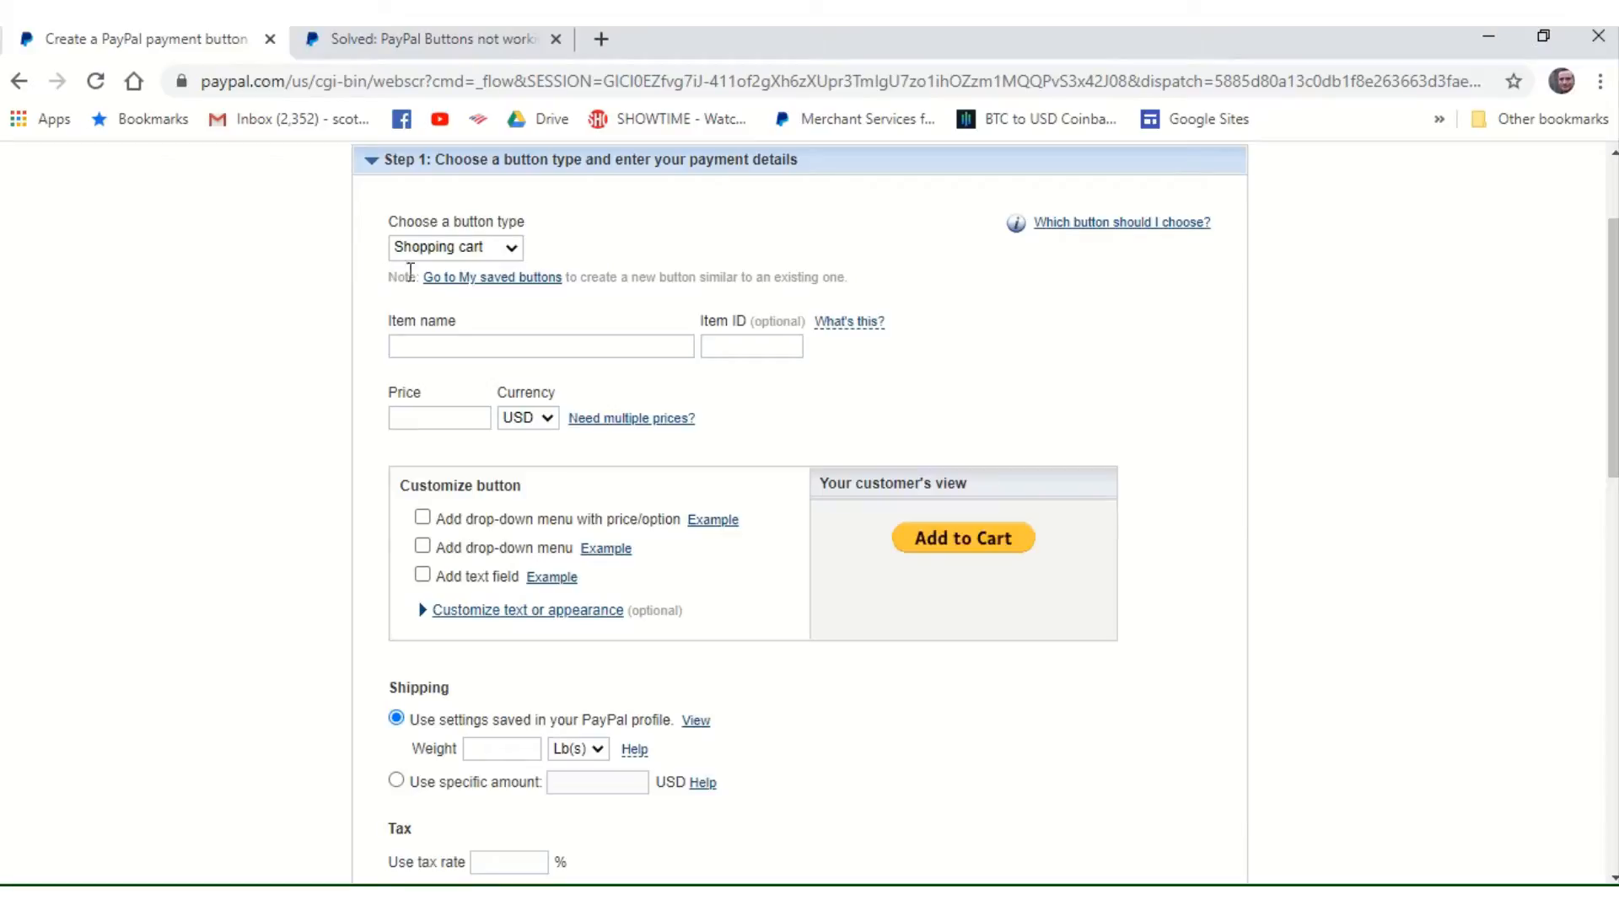
pyautogui.click(516, 250)
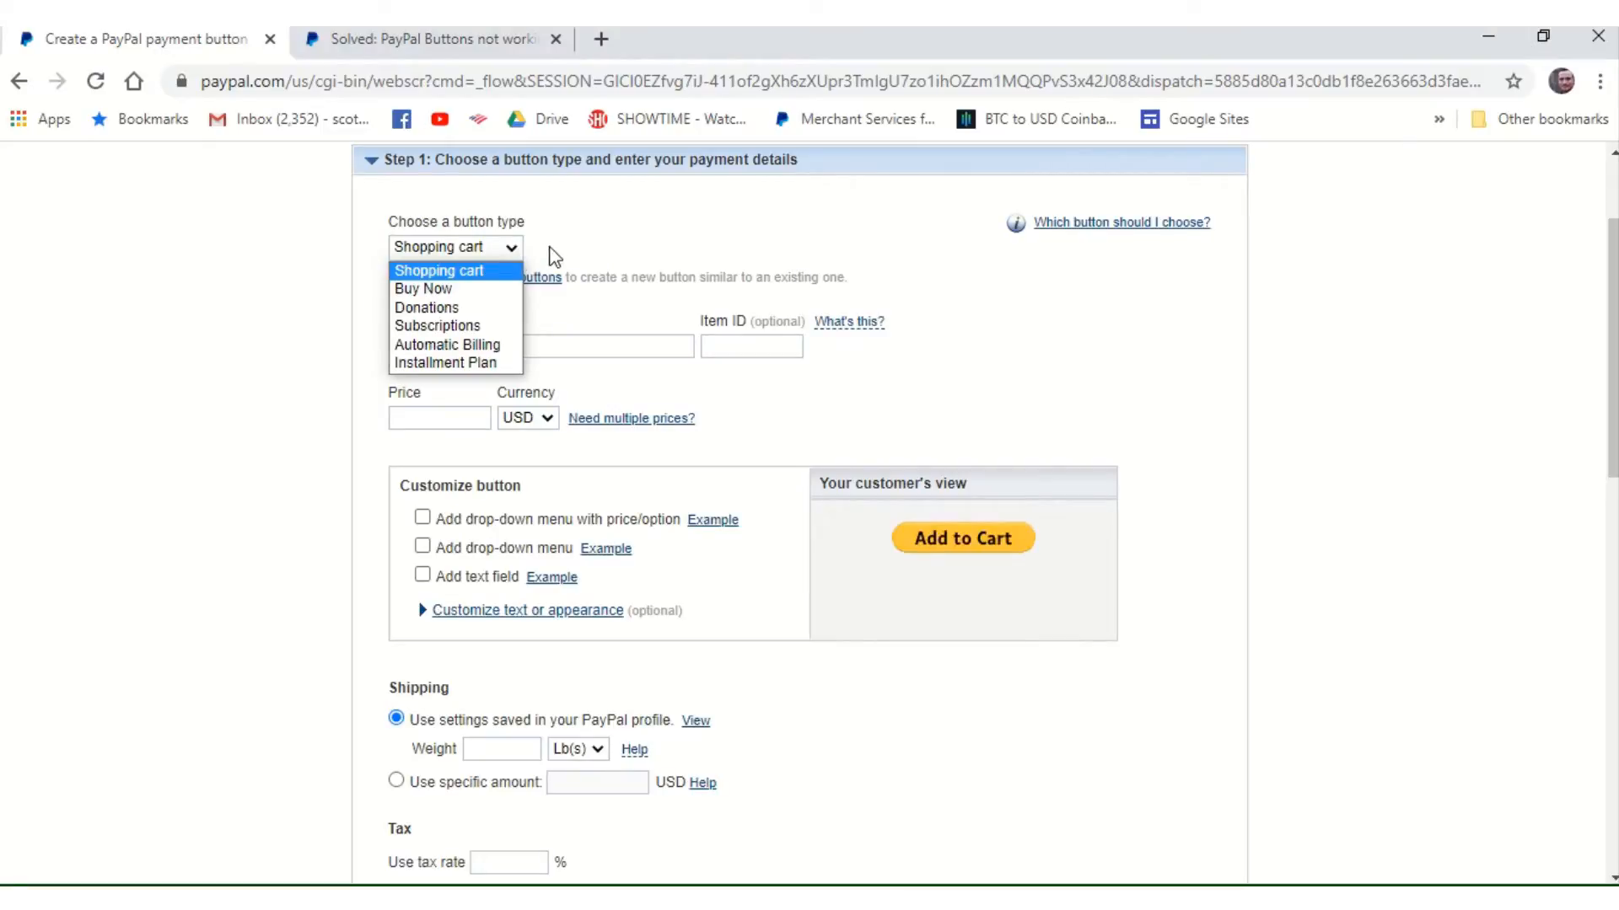
pyautogui.click(583, 247)
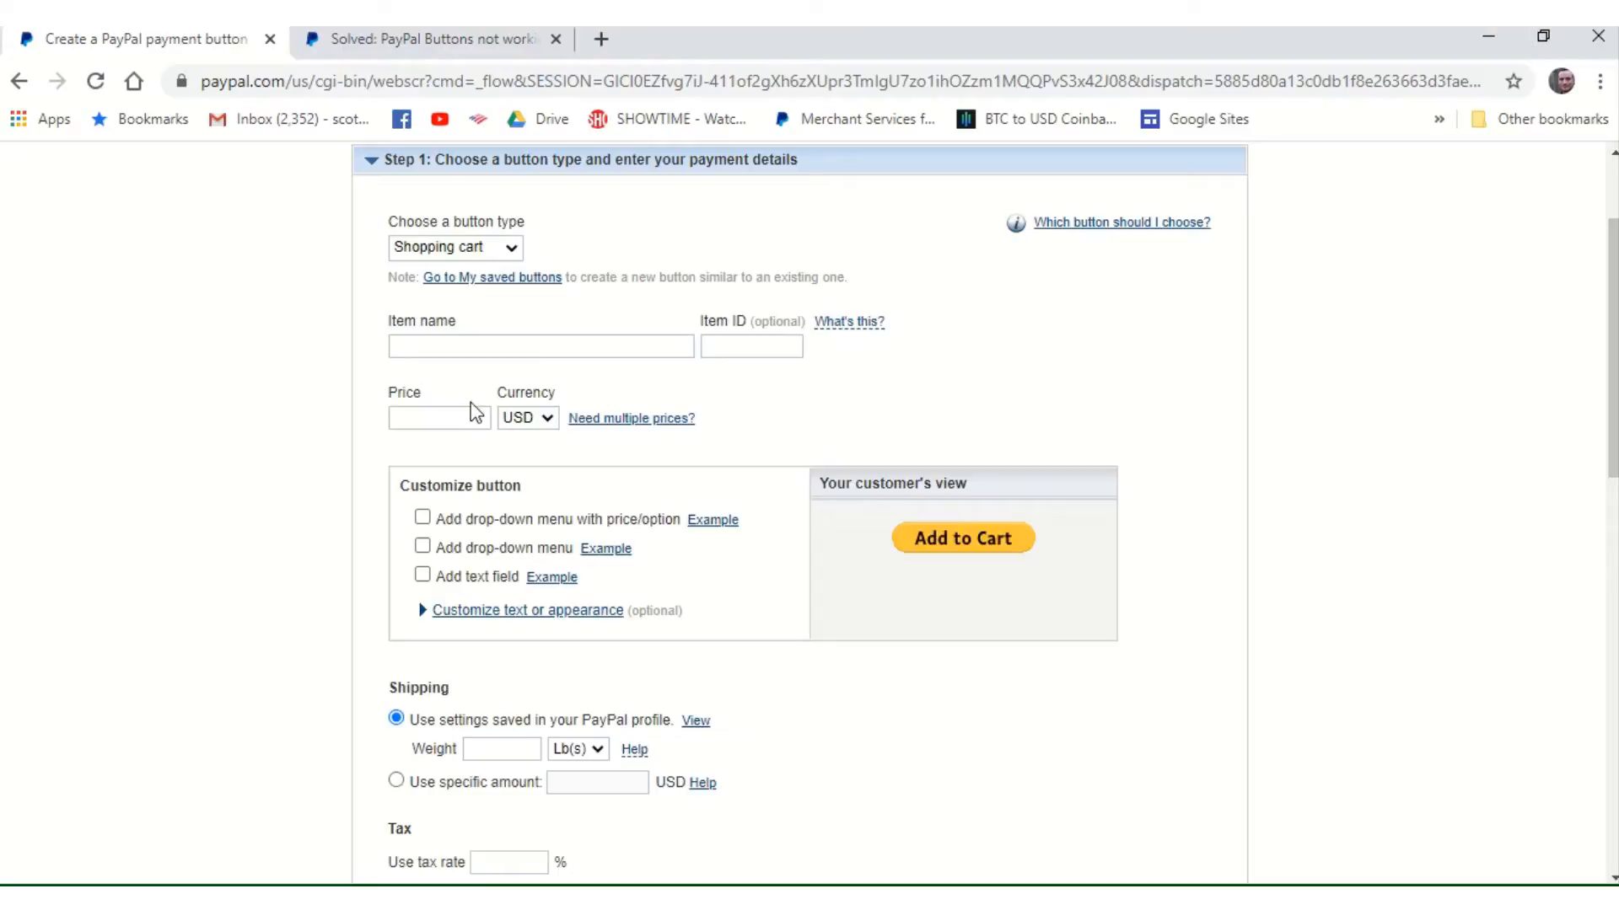
pyautogui.click(443, 346)
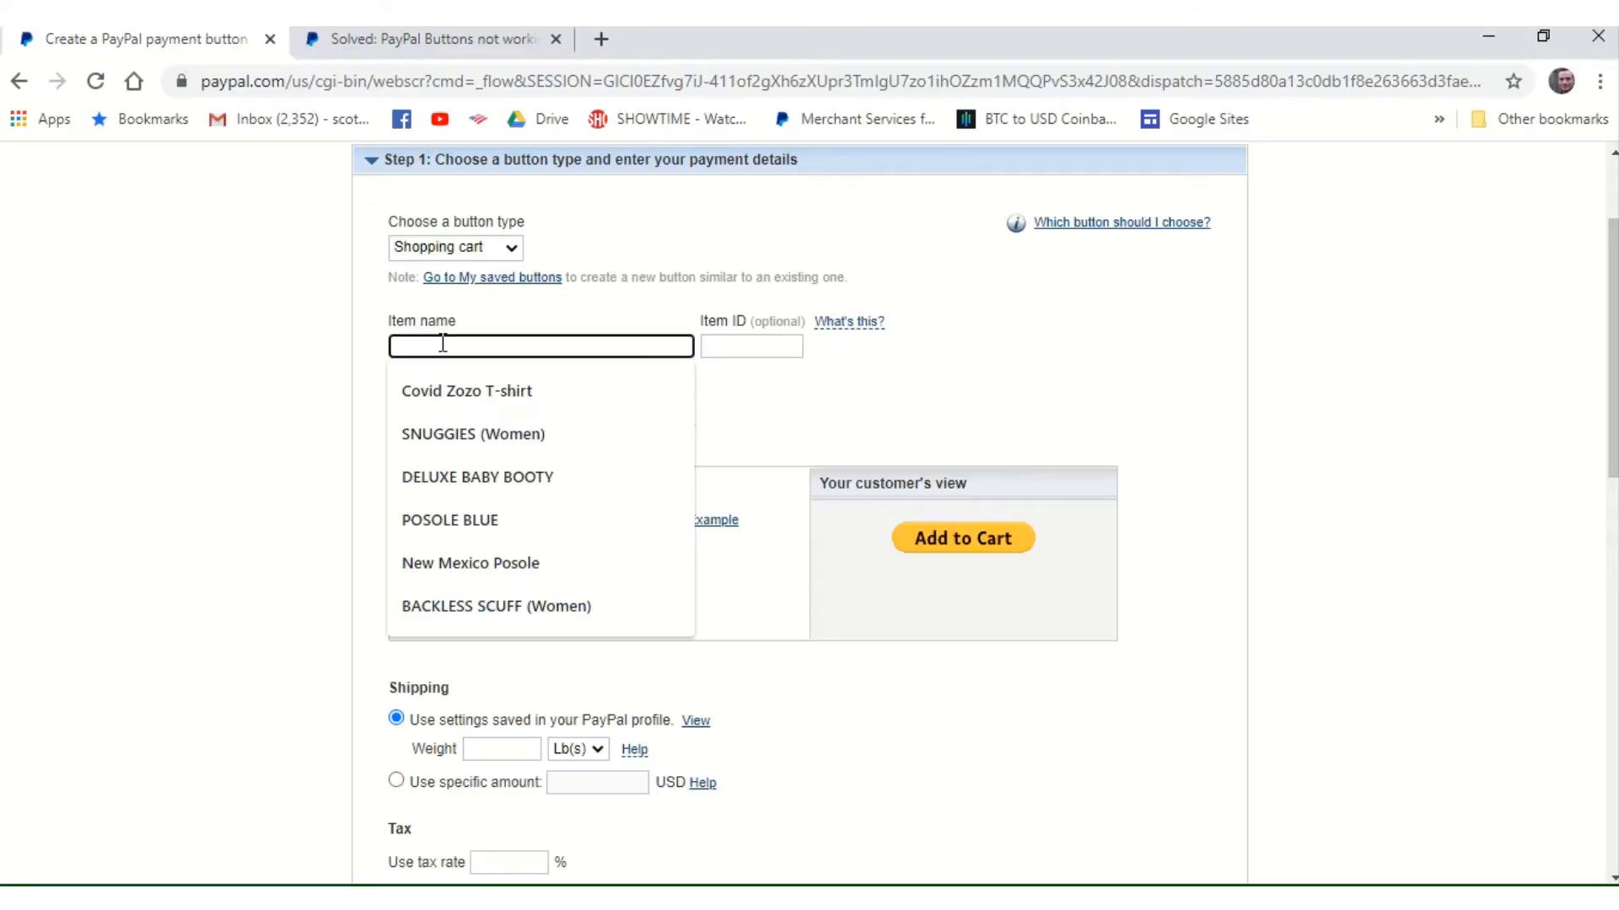
pyautogui.write('Wi')
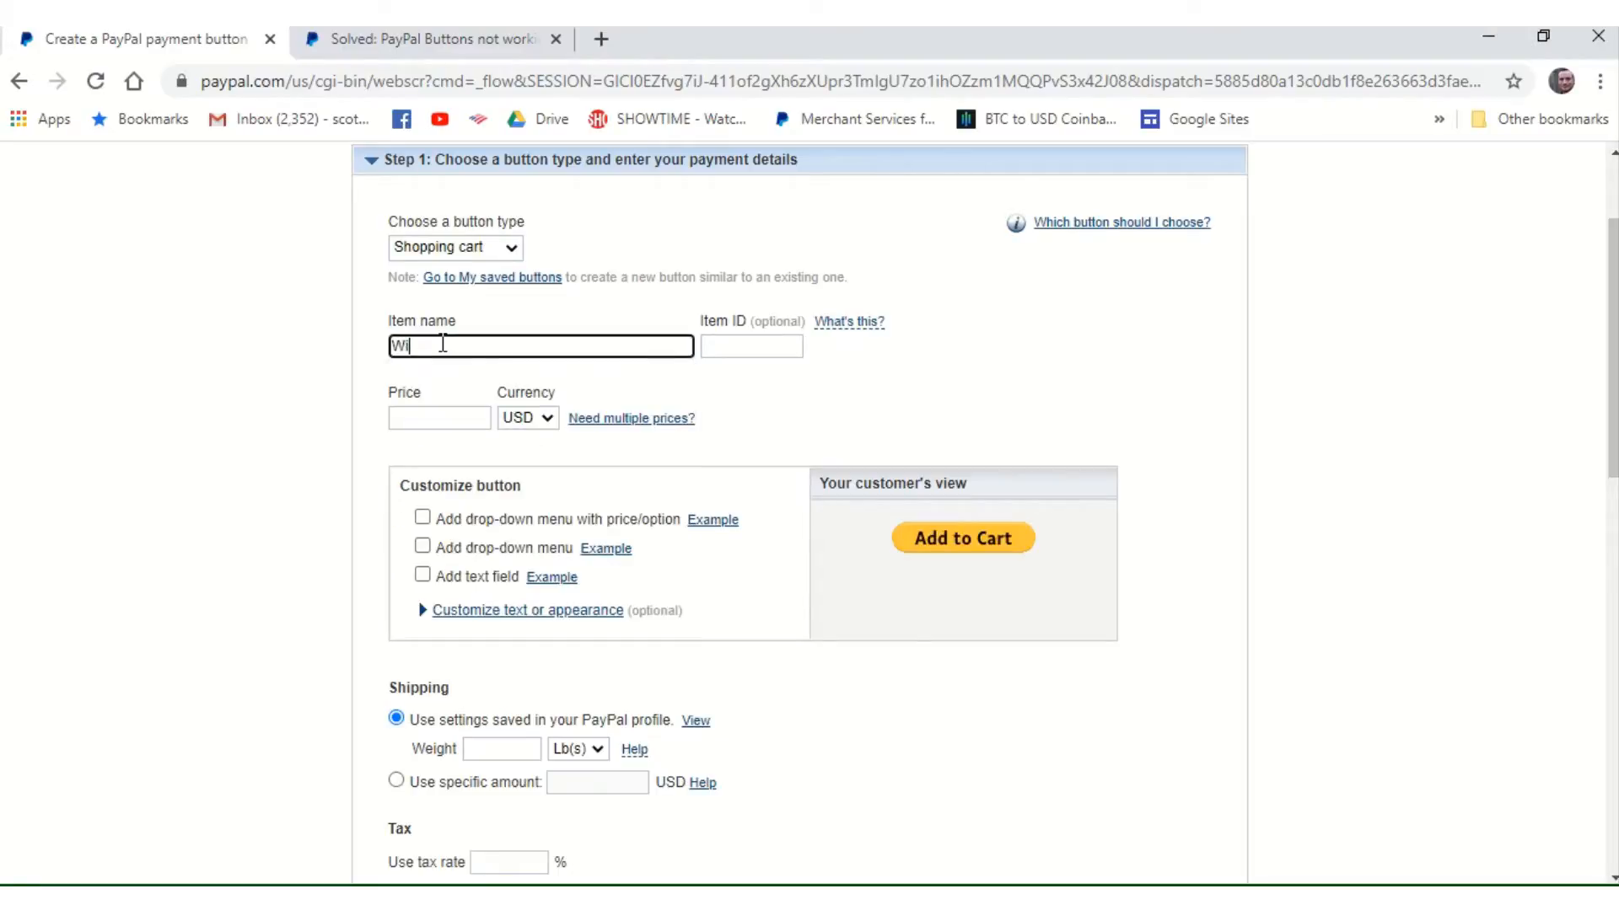
pyautogui.write('dget')
pyautogui.click(746, 348)
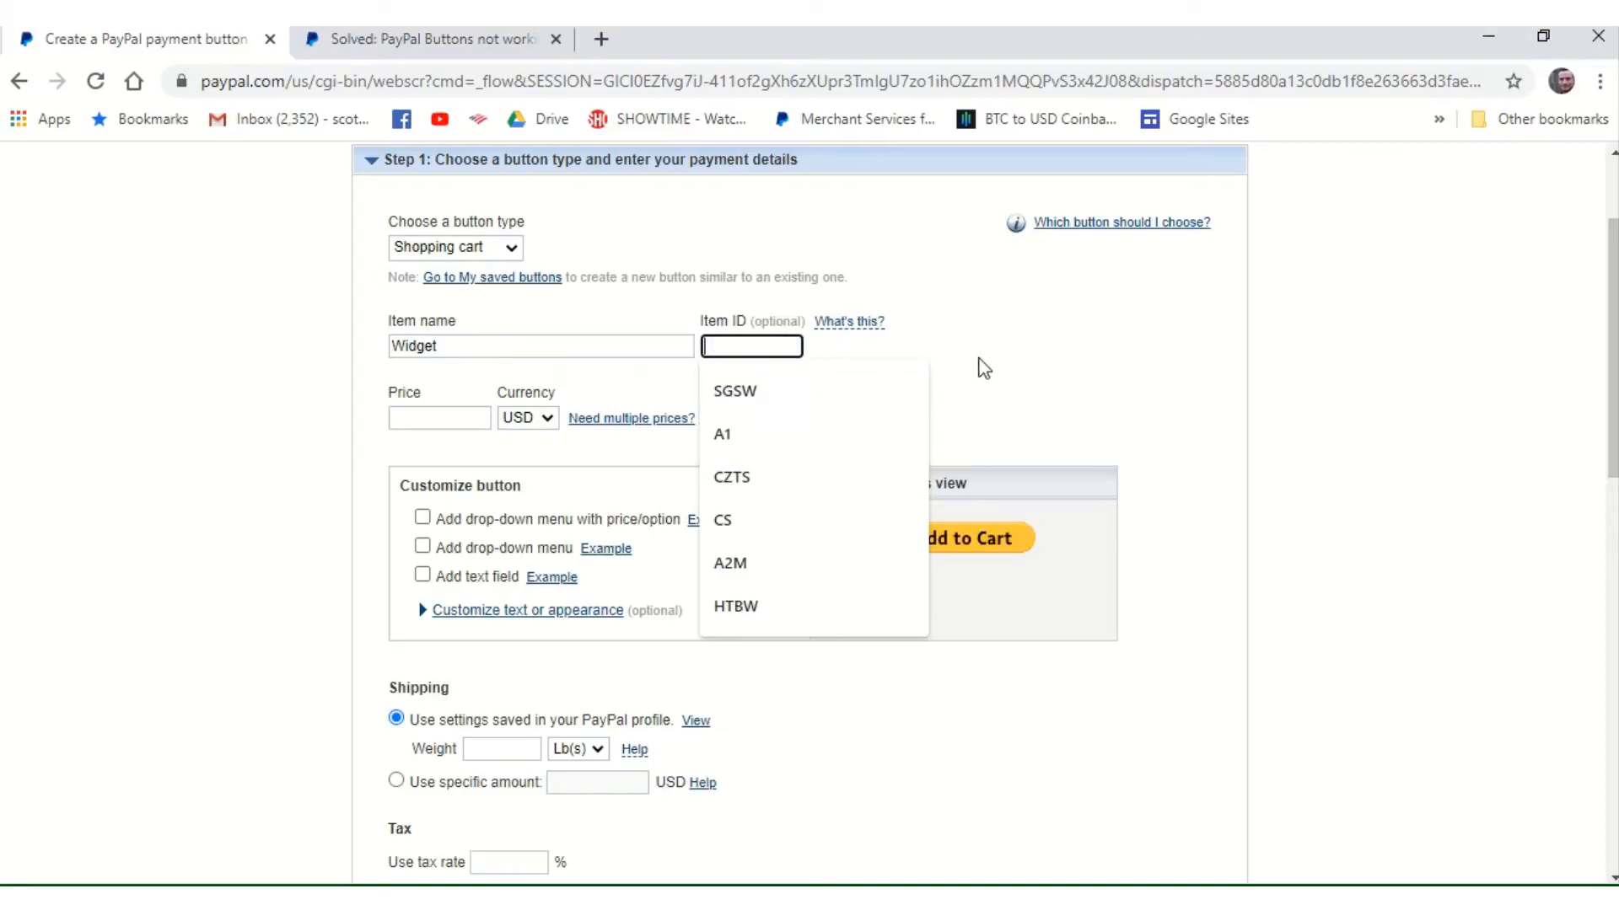
pyautogui.write('W1')
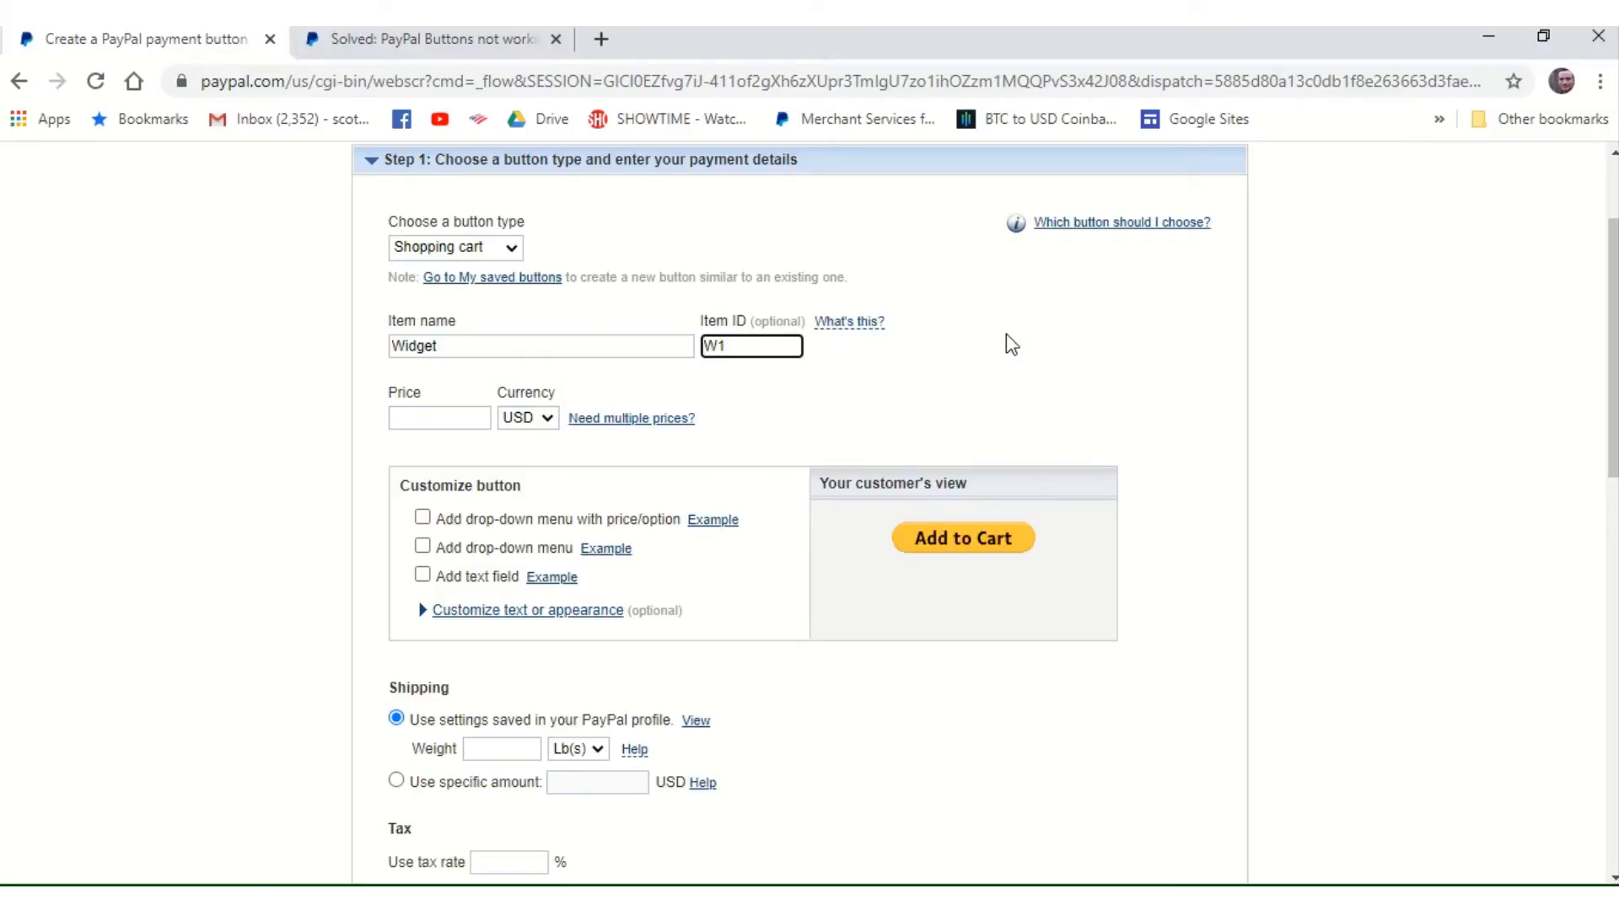
# - Set the item's price to 25.00 and keep USD as its currency
pyautogui.click(440, 422)
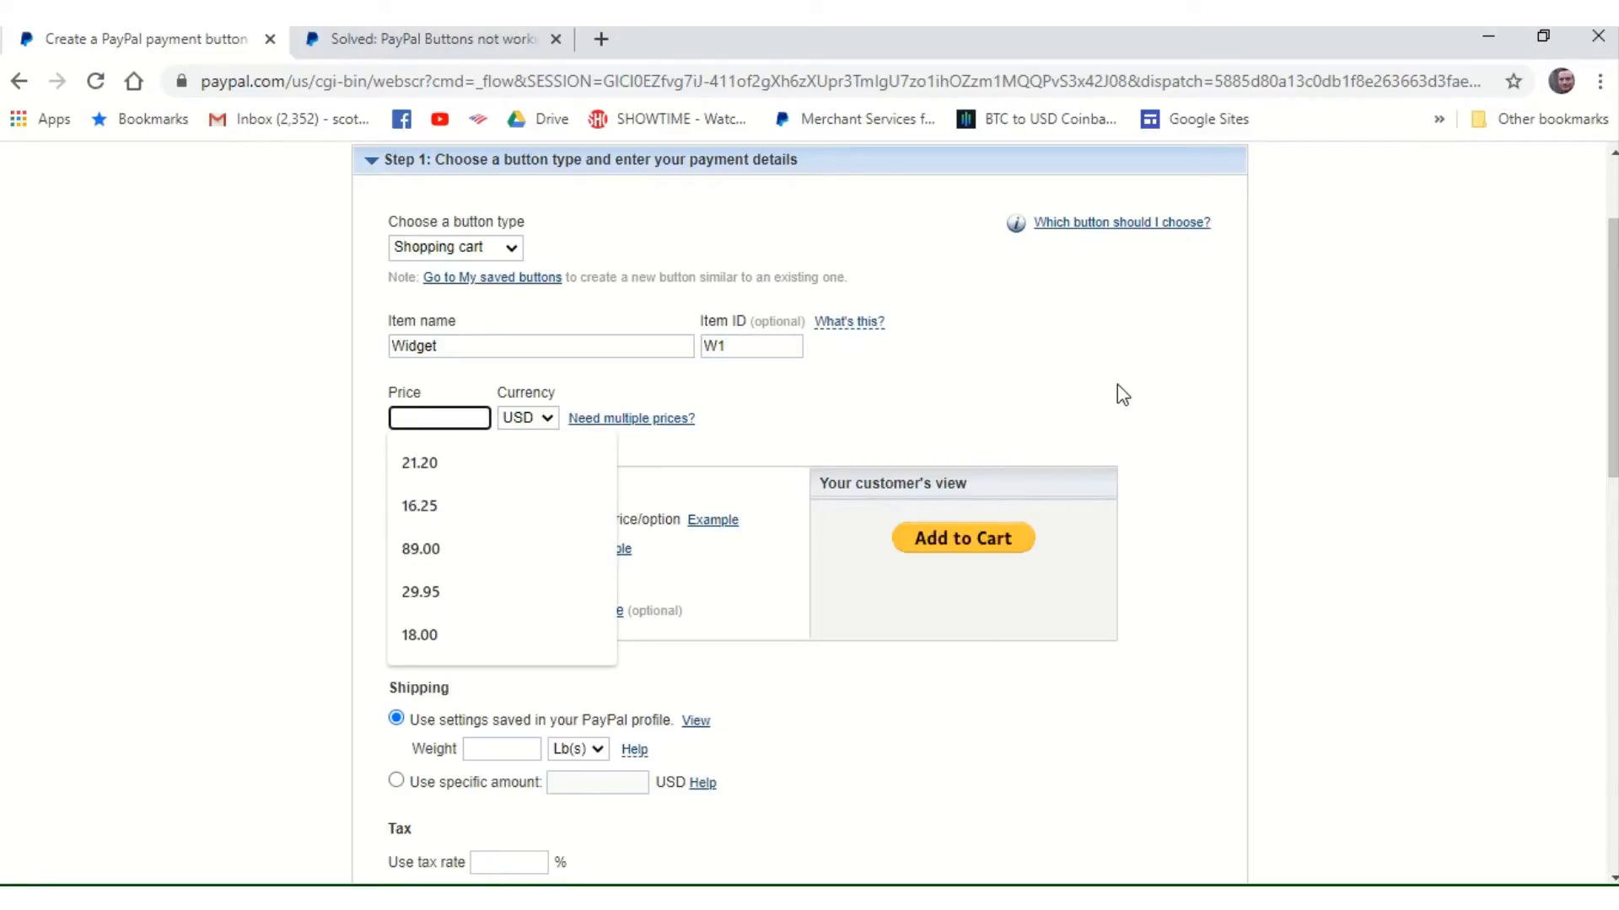
pyautogui.write('25')
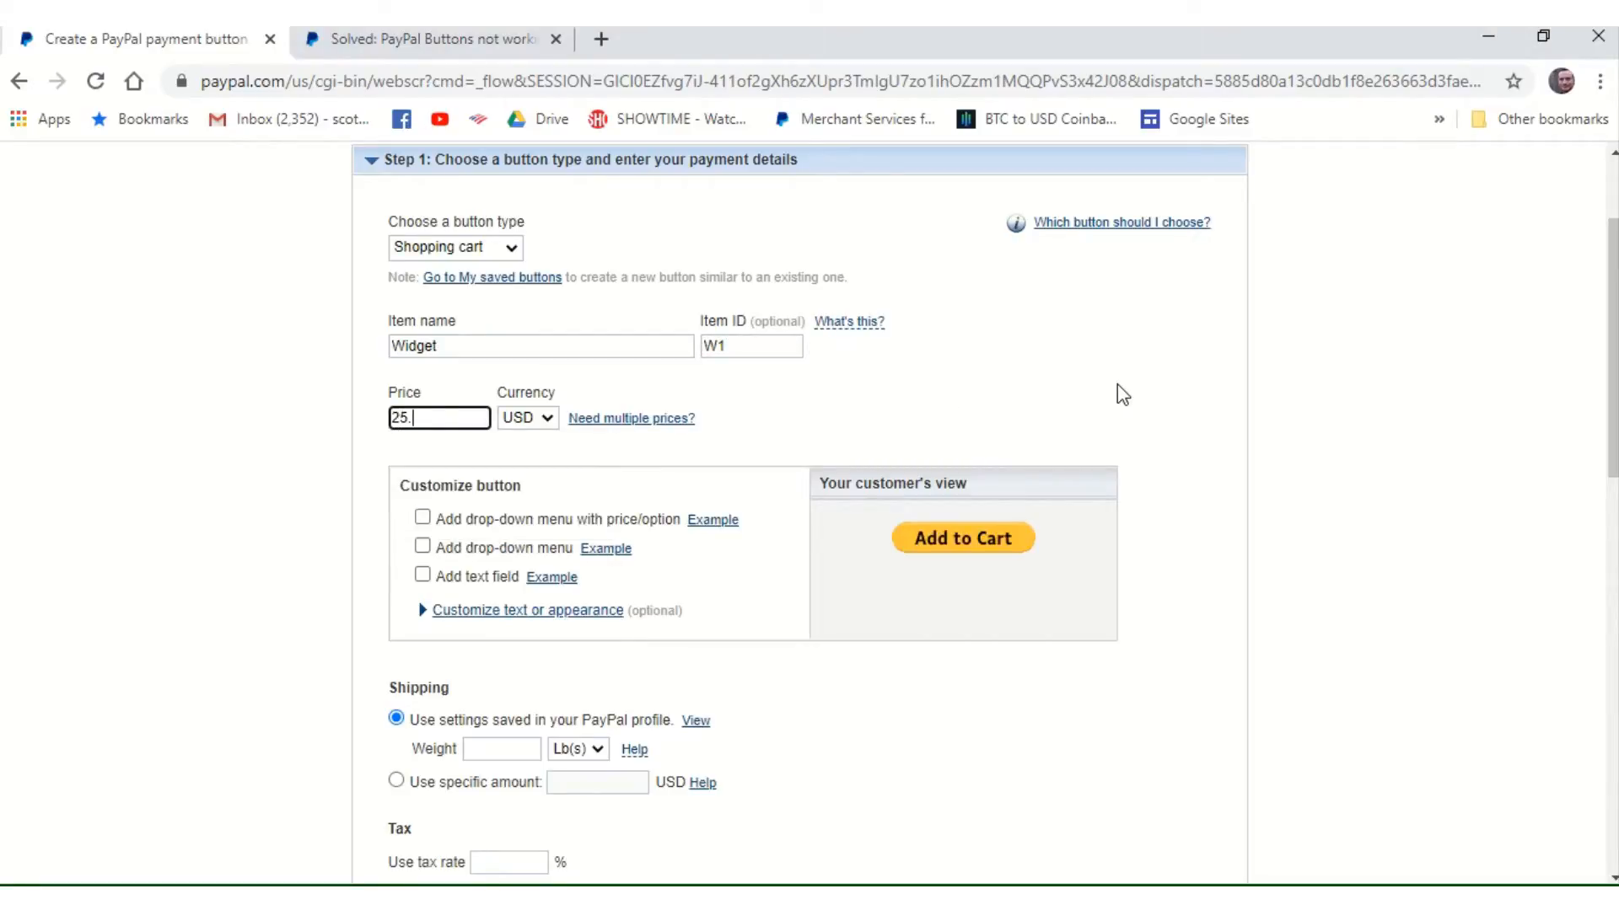
pyautogui.write('.00')
pyautogui.click(903, 426)
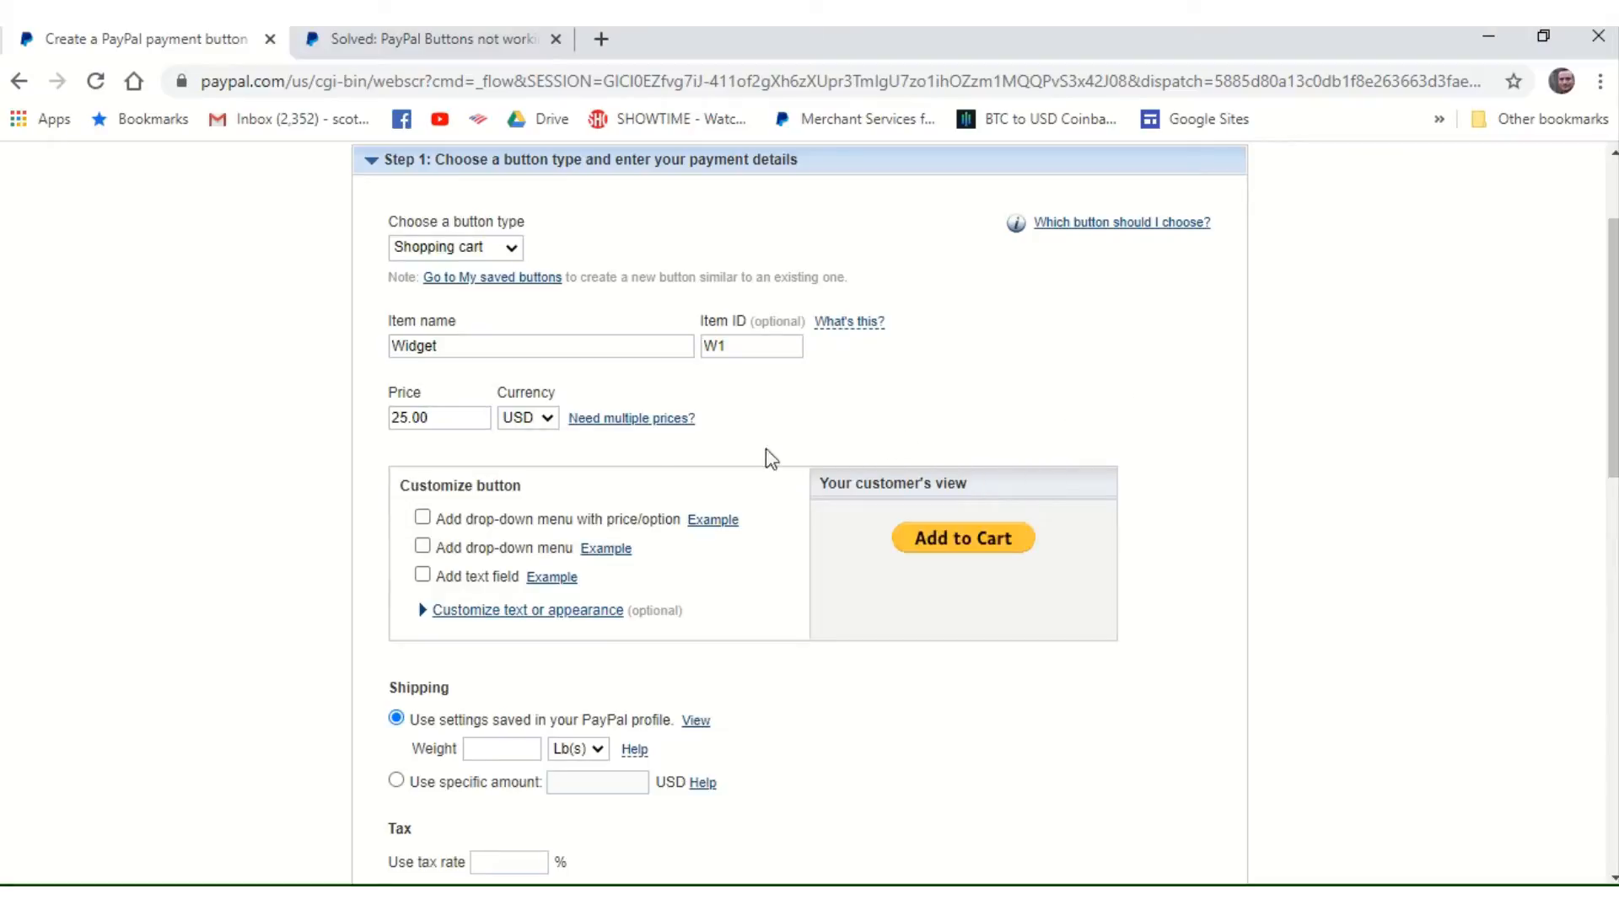
pyautogui.click(548, 422)
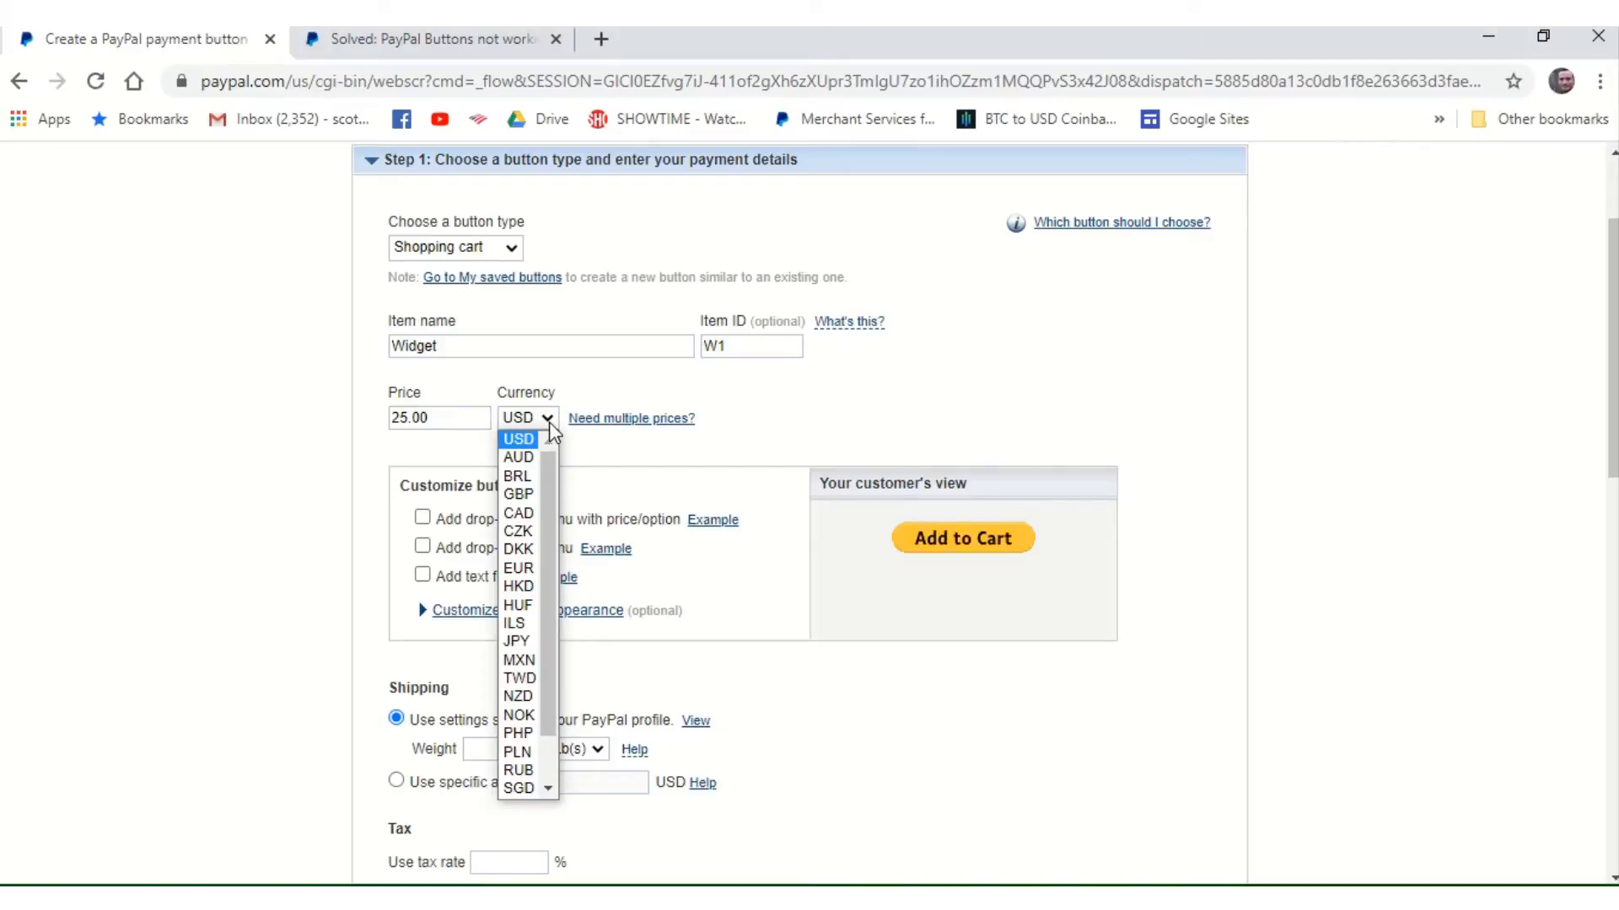
pyautogui.click(759, 421)
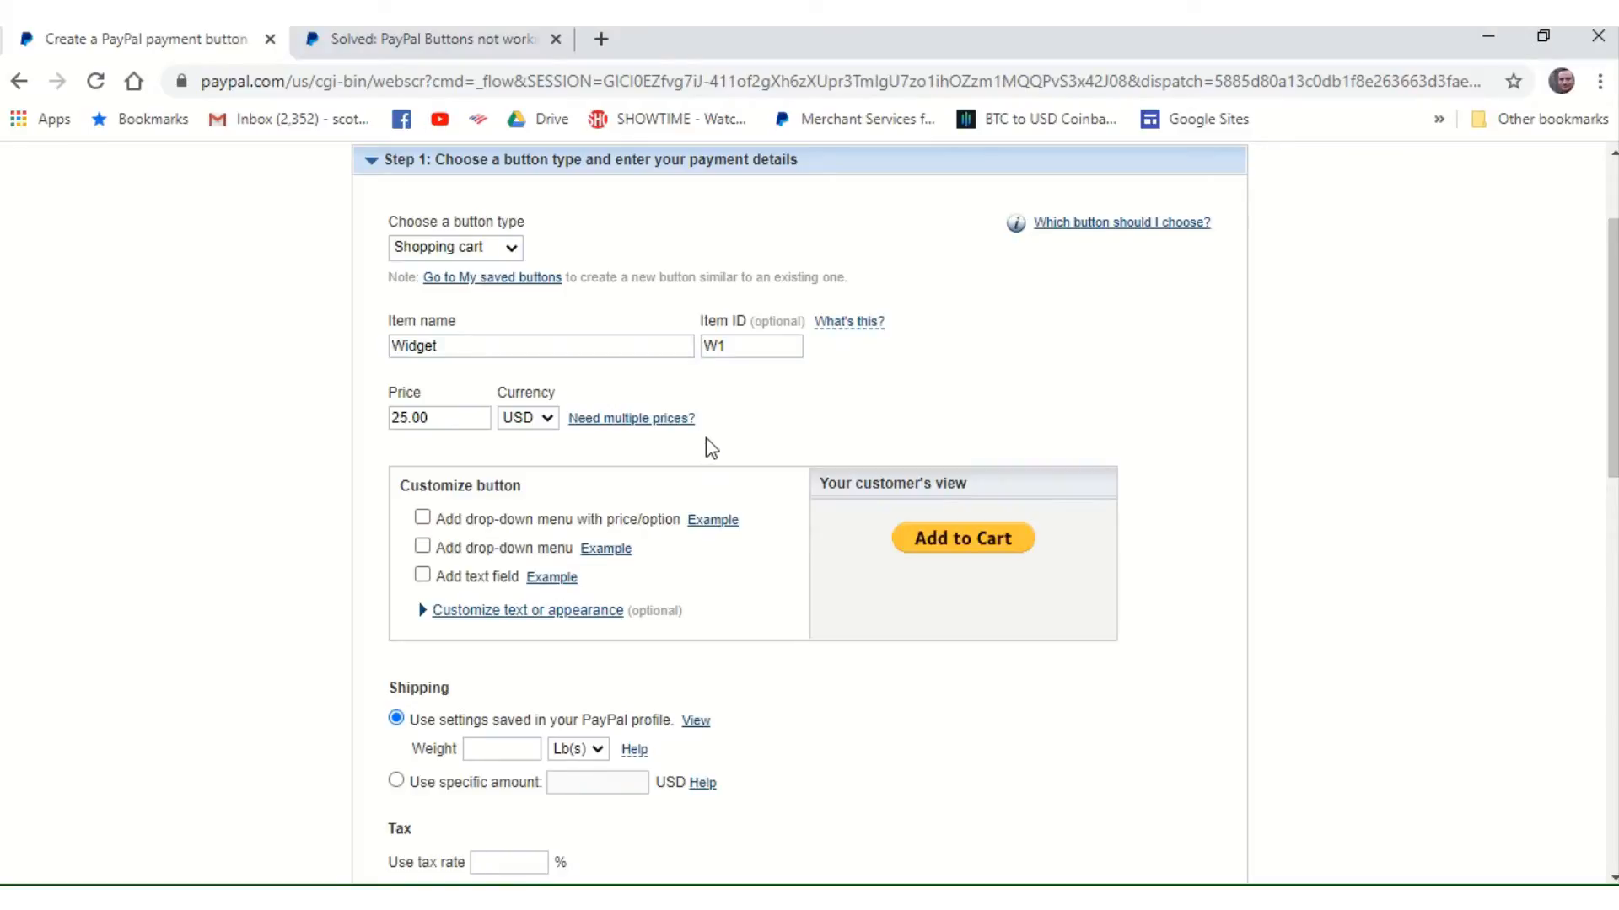
# - Add a drop-down menu with price/option to the button and name it SELECT SIZE
pyautogui.click(422, 519)
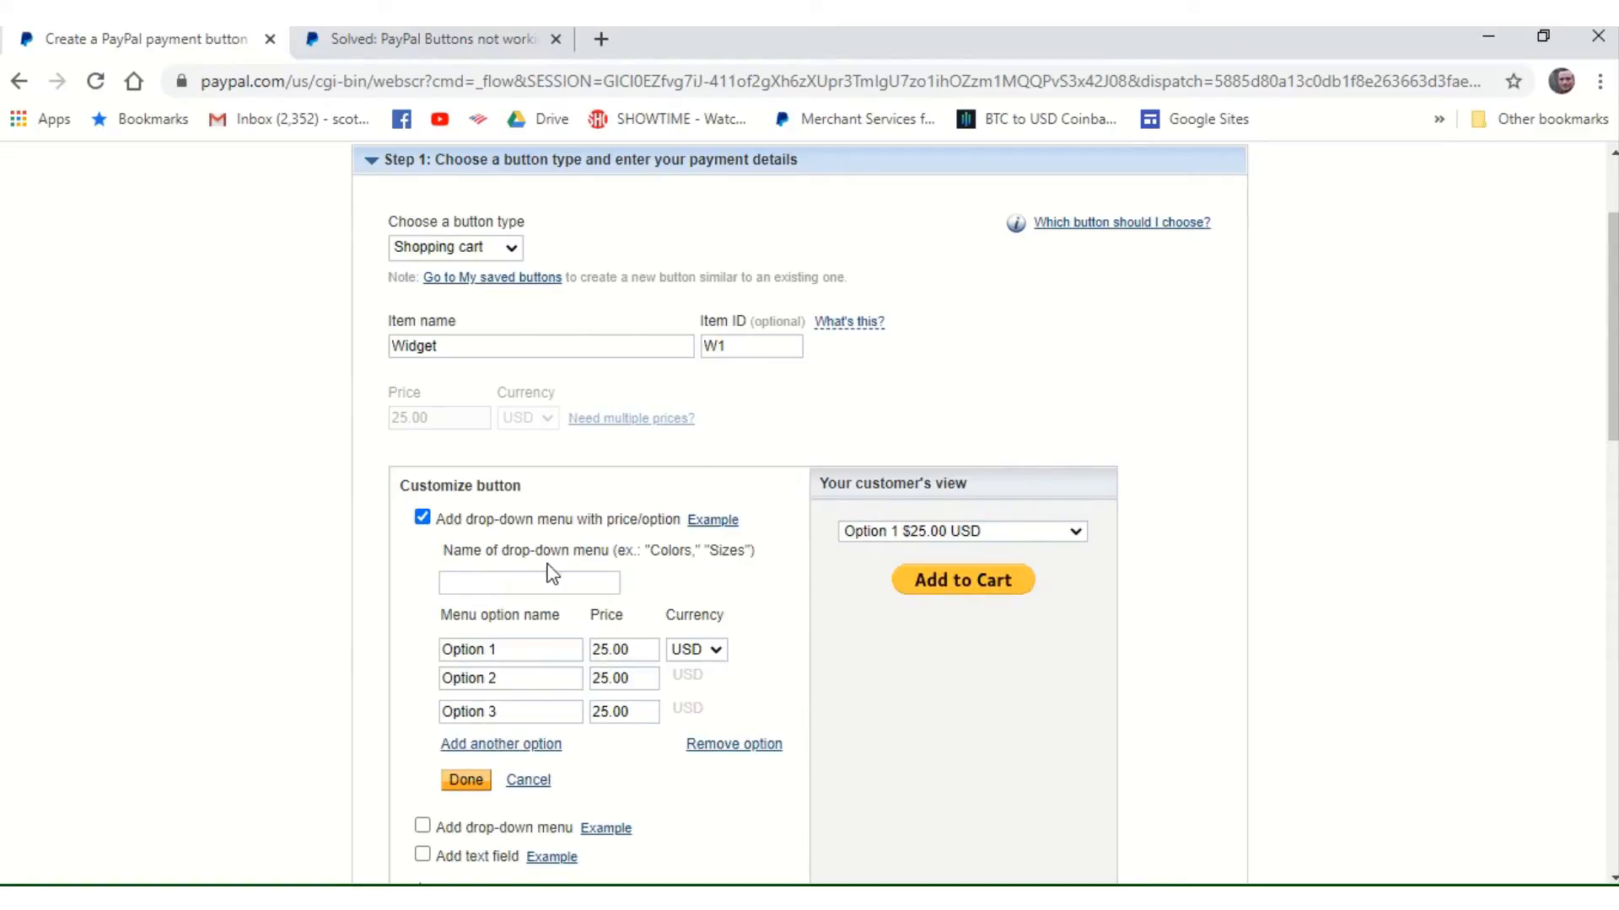
pyautogui.click(502, 583)
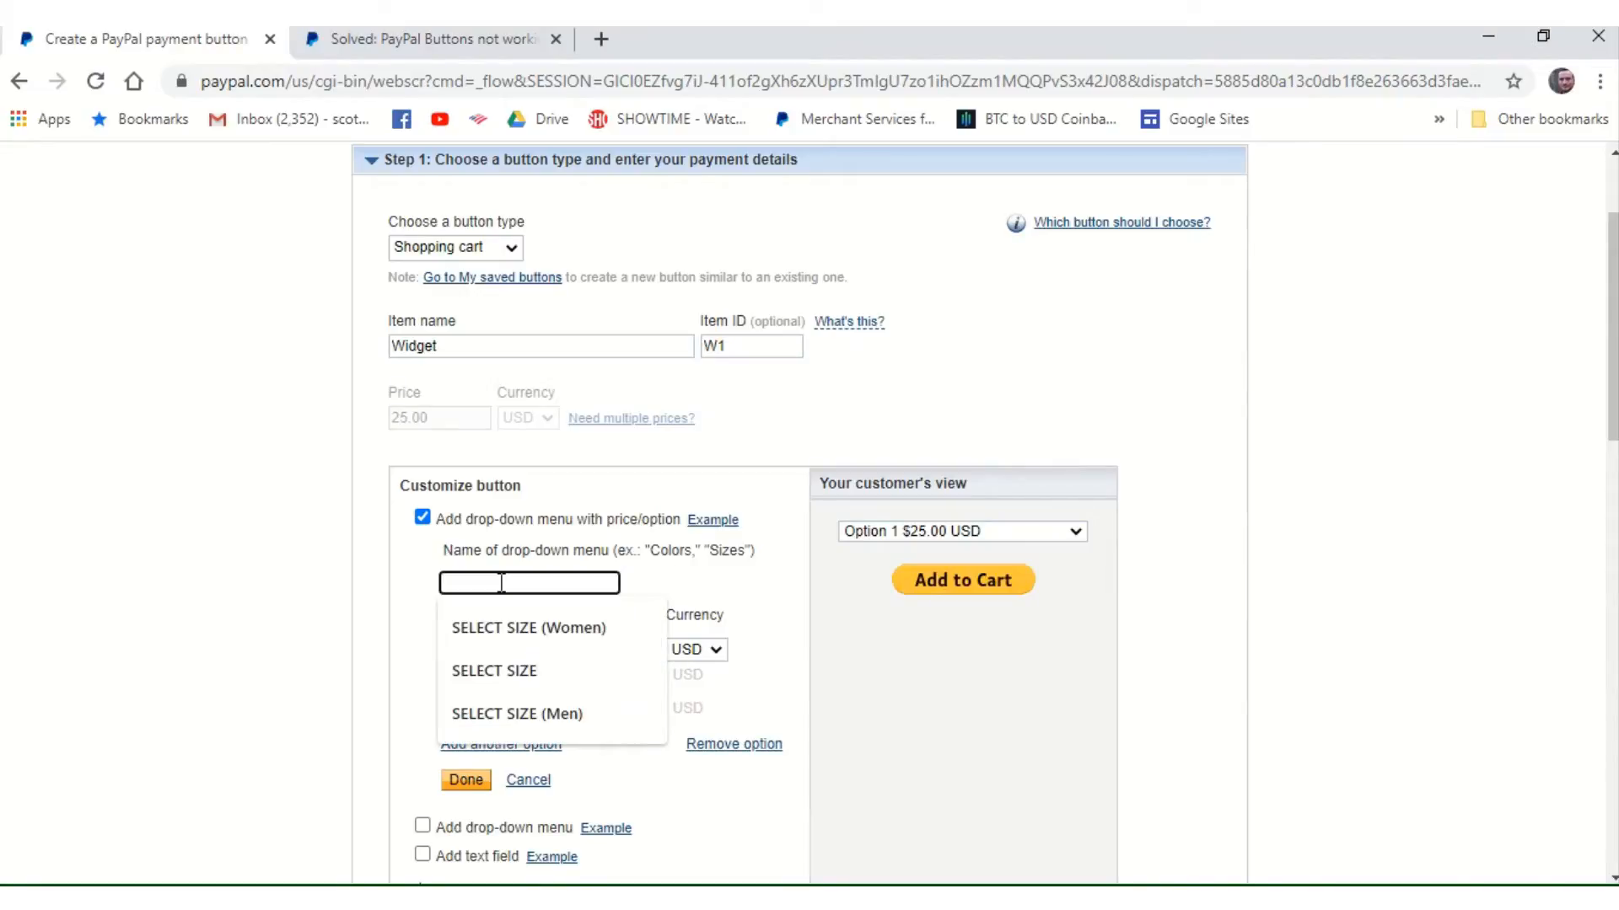
pyautogui.click(518, 674)
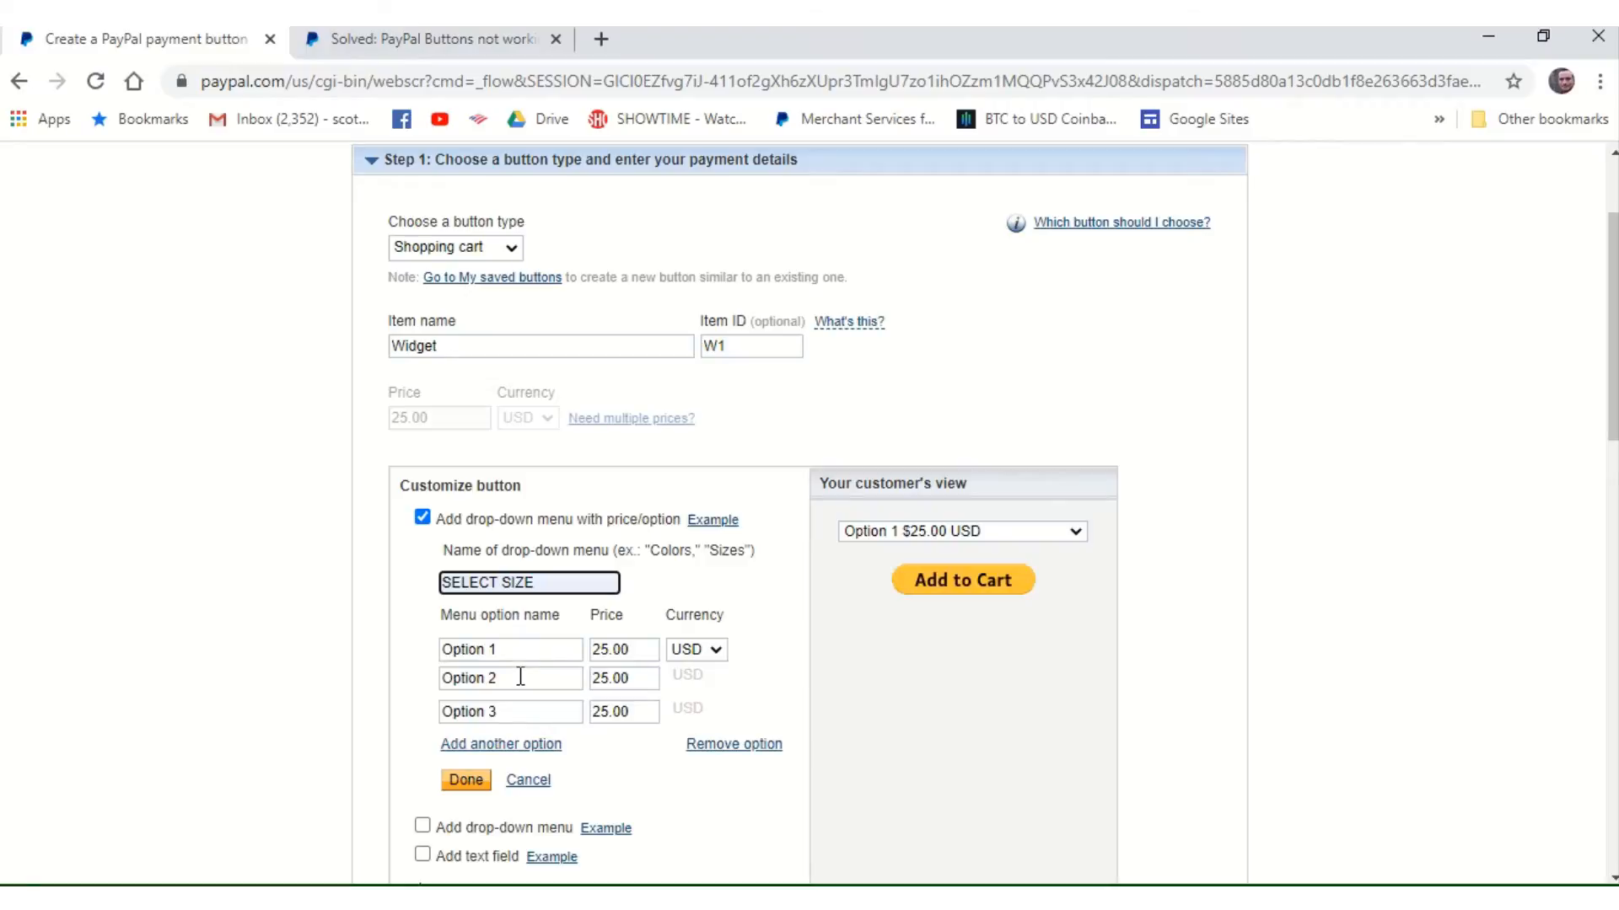
# - Name the three options of the size drop-down Small, Medium and Large
pyautogui.moveTo(516, 651); pyautogui.dragTo(426, 660)
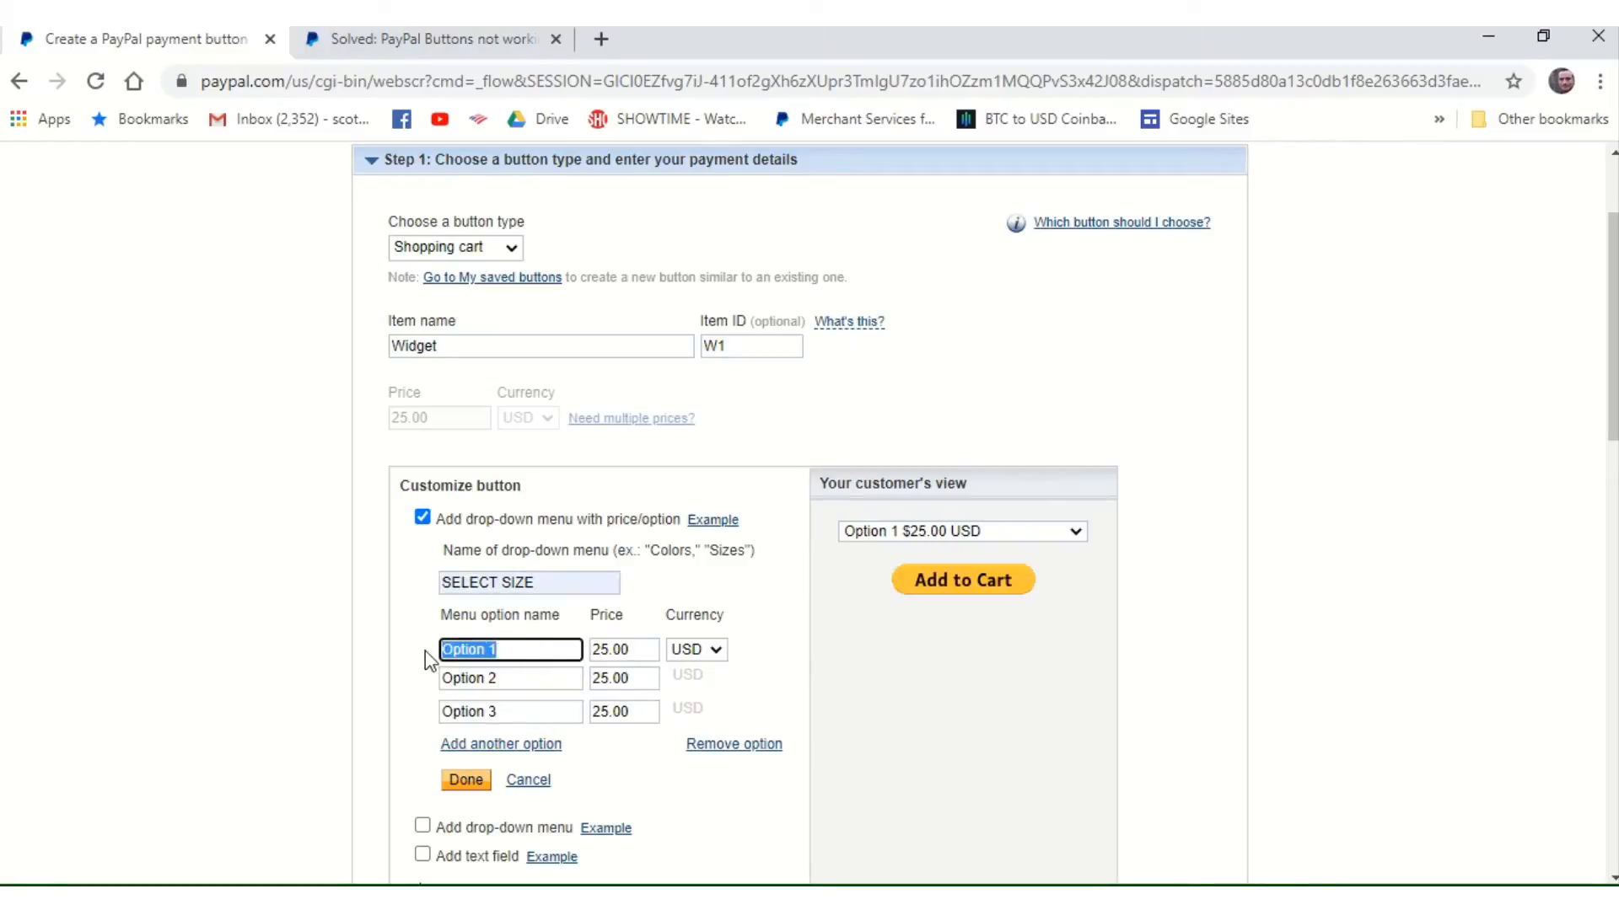
pyautogui.write('S')
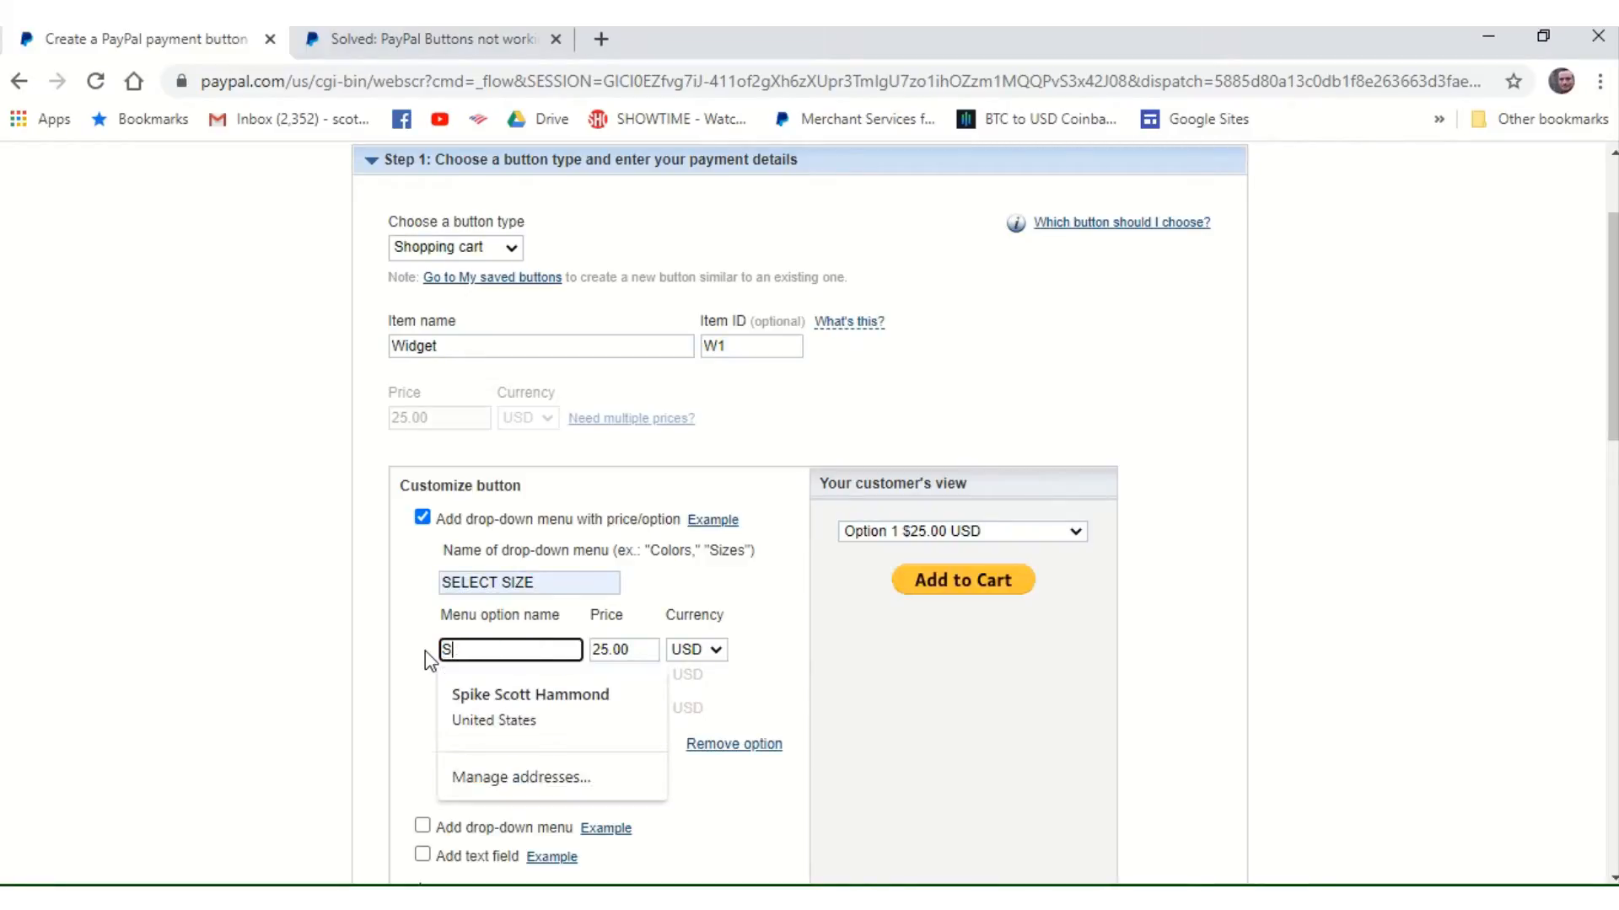
pyautogui.write('mall')
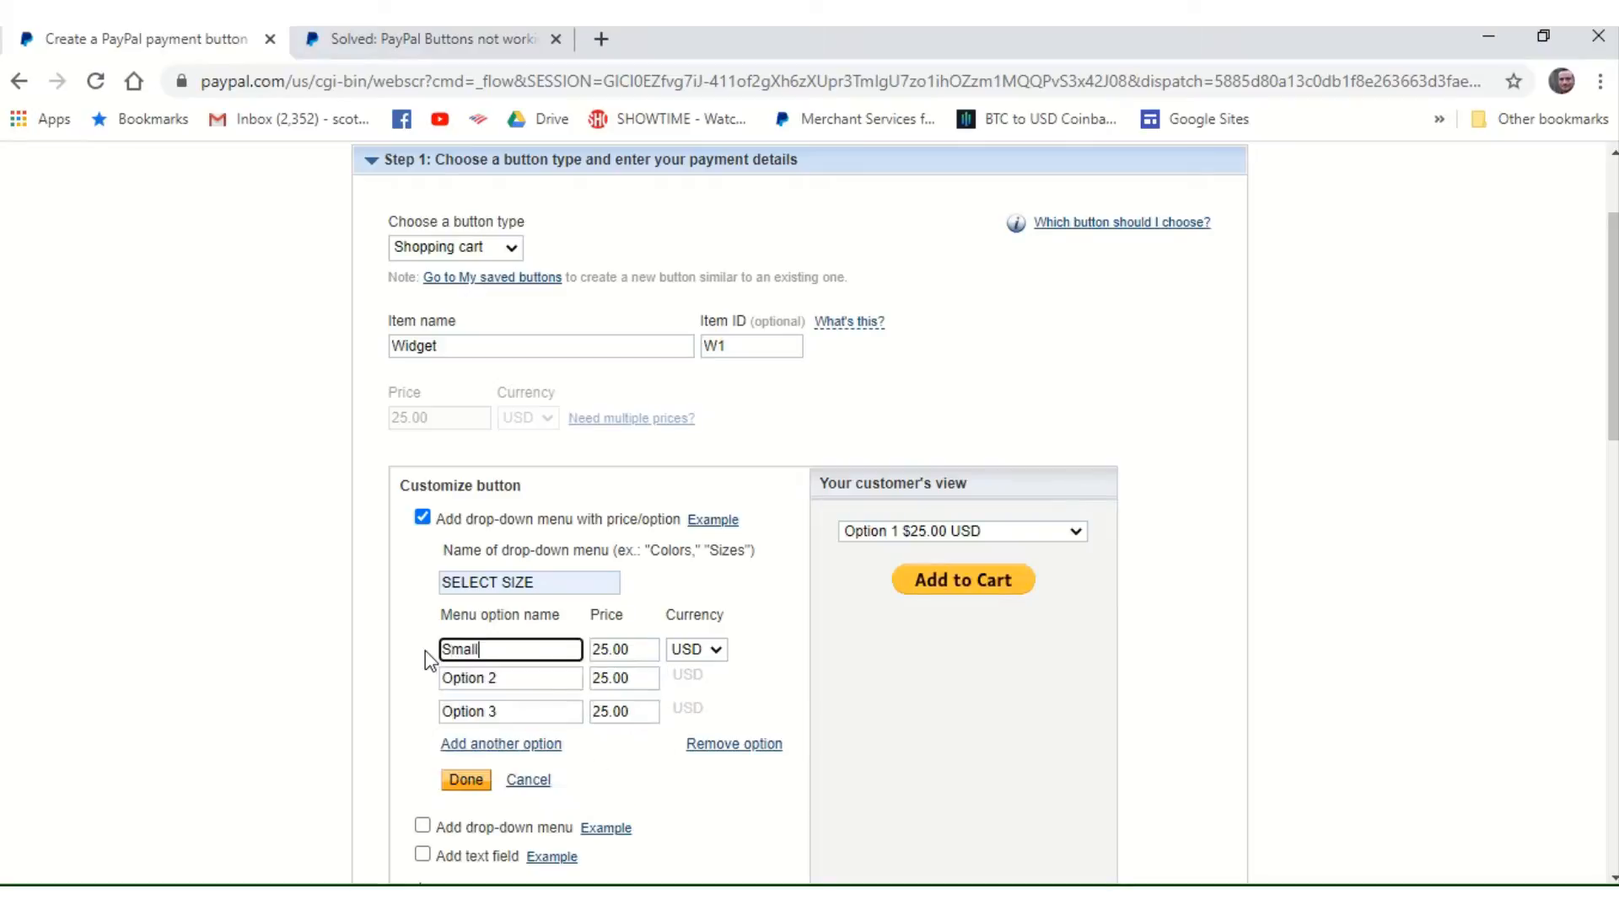
pyautogui.press('Tab')
pyautogui.press('Tab')
pyautogui.press('Tab')
pyautogui.write('Medium')
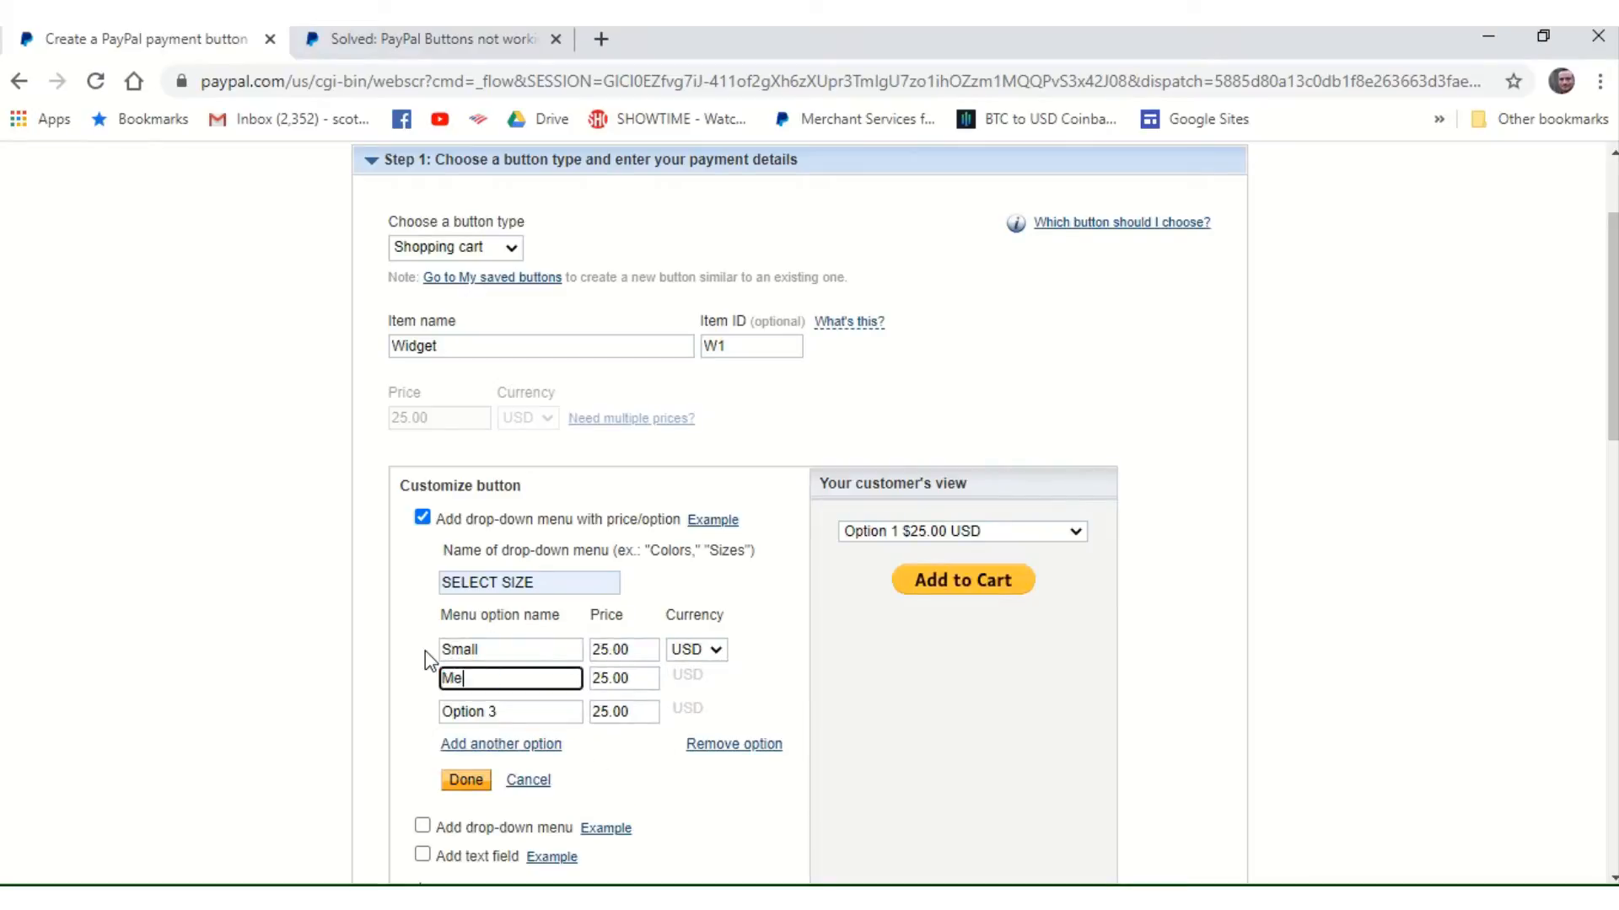
pyautogui.press('Tab')
pyautogui.press('Tab')
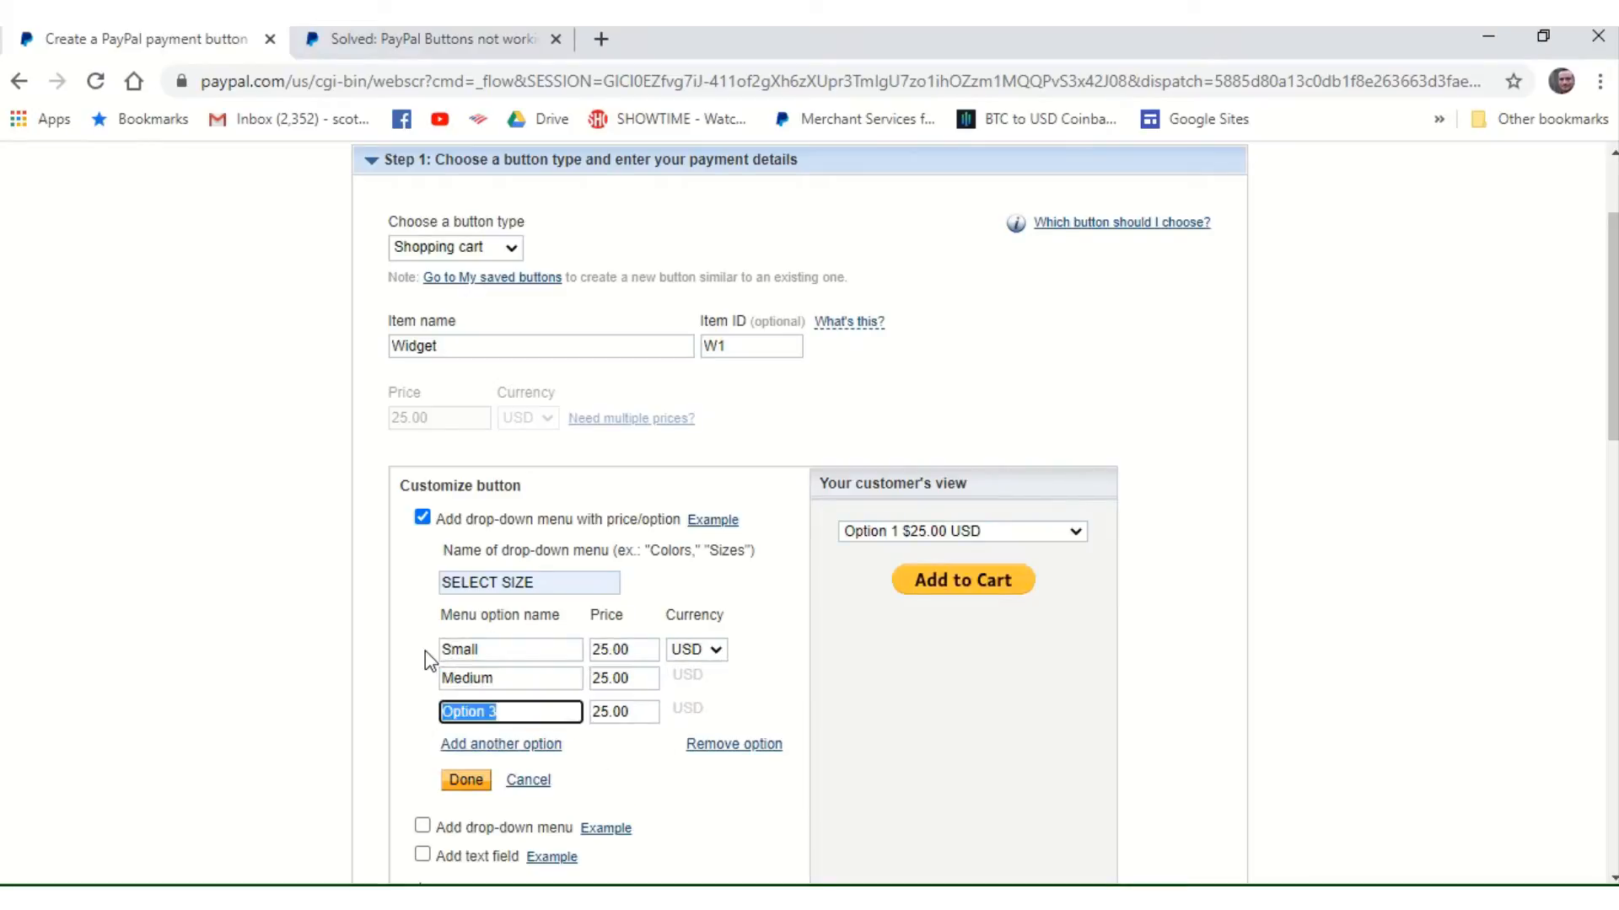
pyautogui.write('Large')
# - Price the Medium option at 30.00 and the Large option at 35.00, and finish the size drop-down menu
pyautogui.click(635, 681)
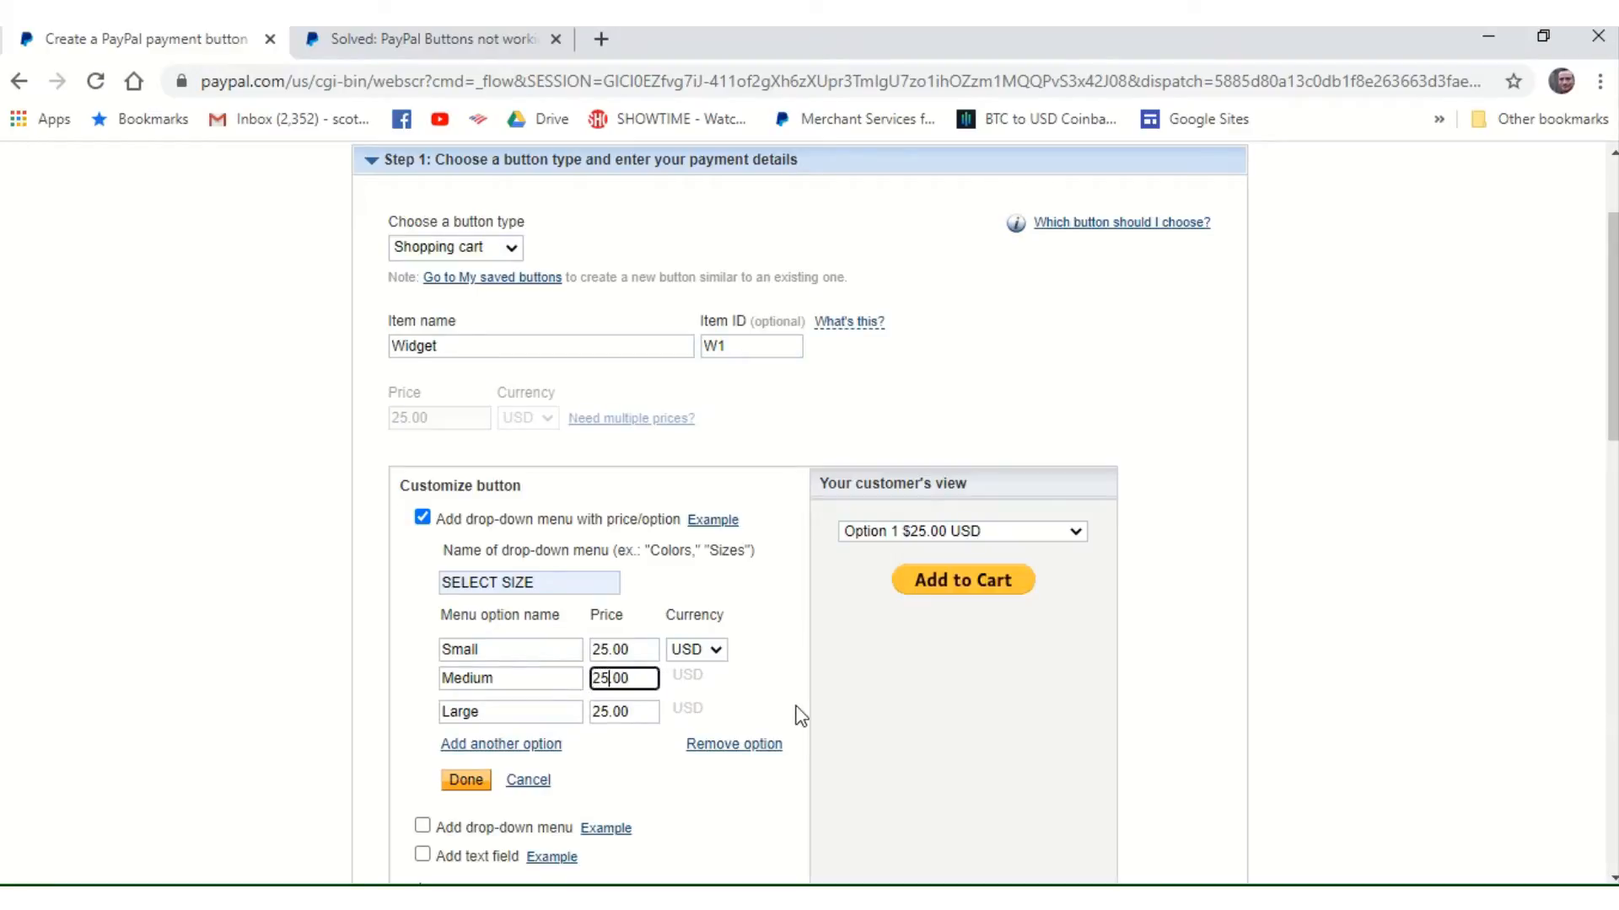
pyautogui.press('BackSpace')
pyautogui.press('BackSpace')
pyautogui.write('30')
pyautogui.click(602, 706)
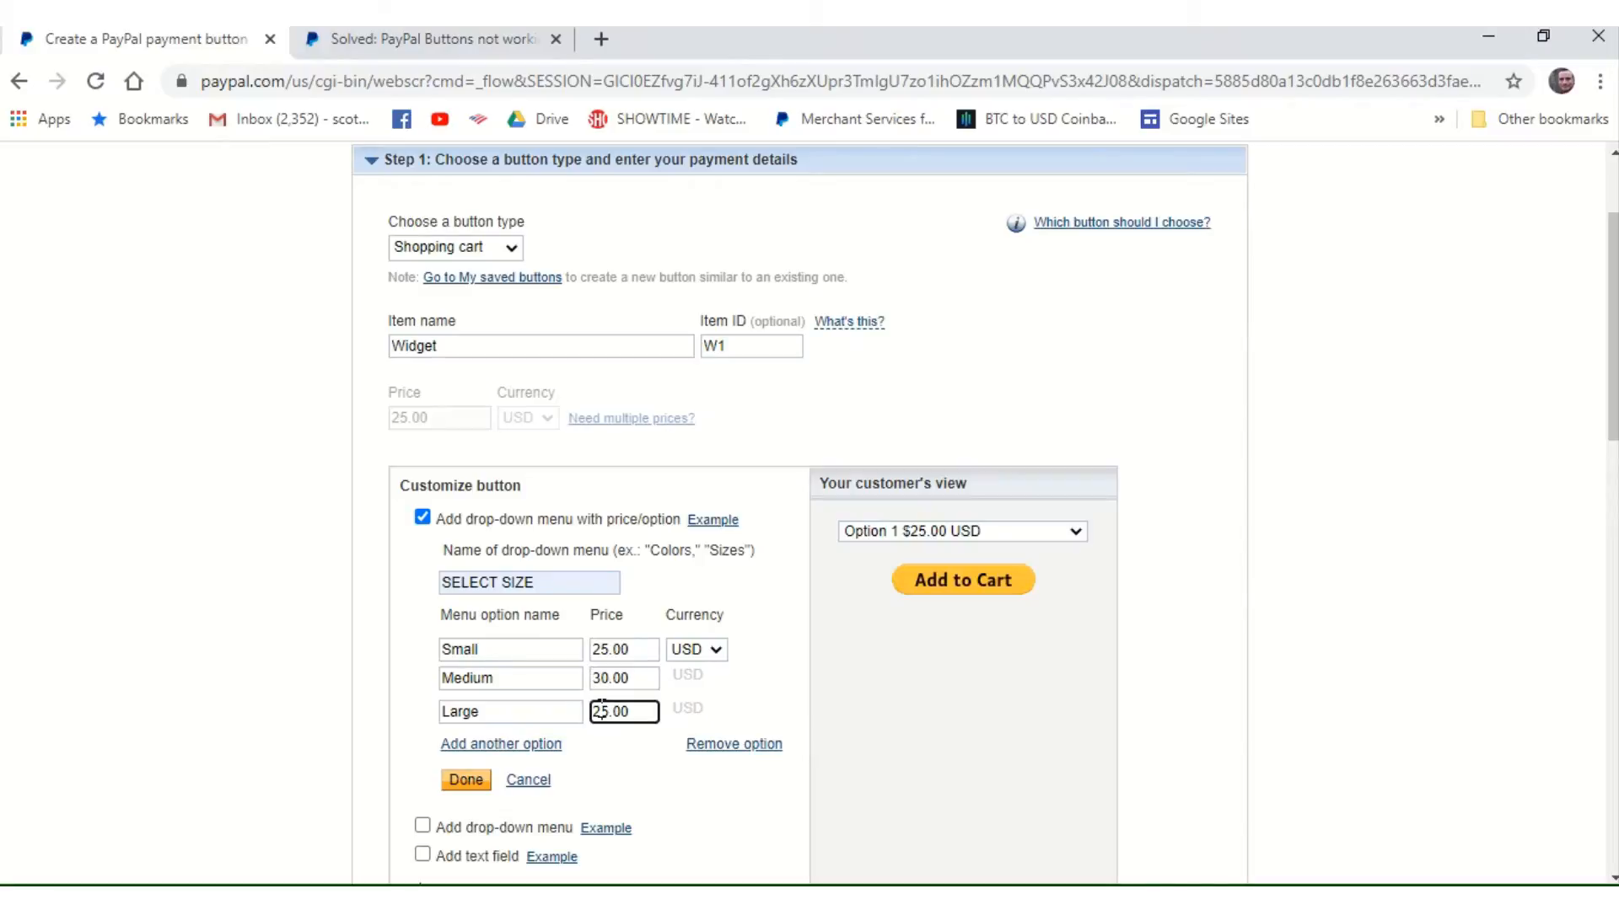
pyautogui.press('Delete')
pyautogui.press('Delete')
pyautogui.press('BackSpace')
pyautogui.write('35')
pyautogui.click(618, 775)
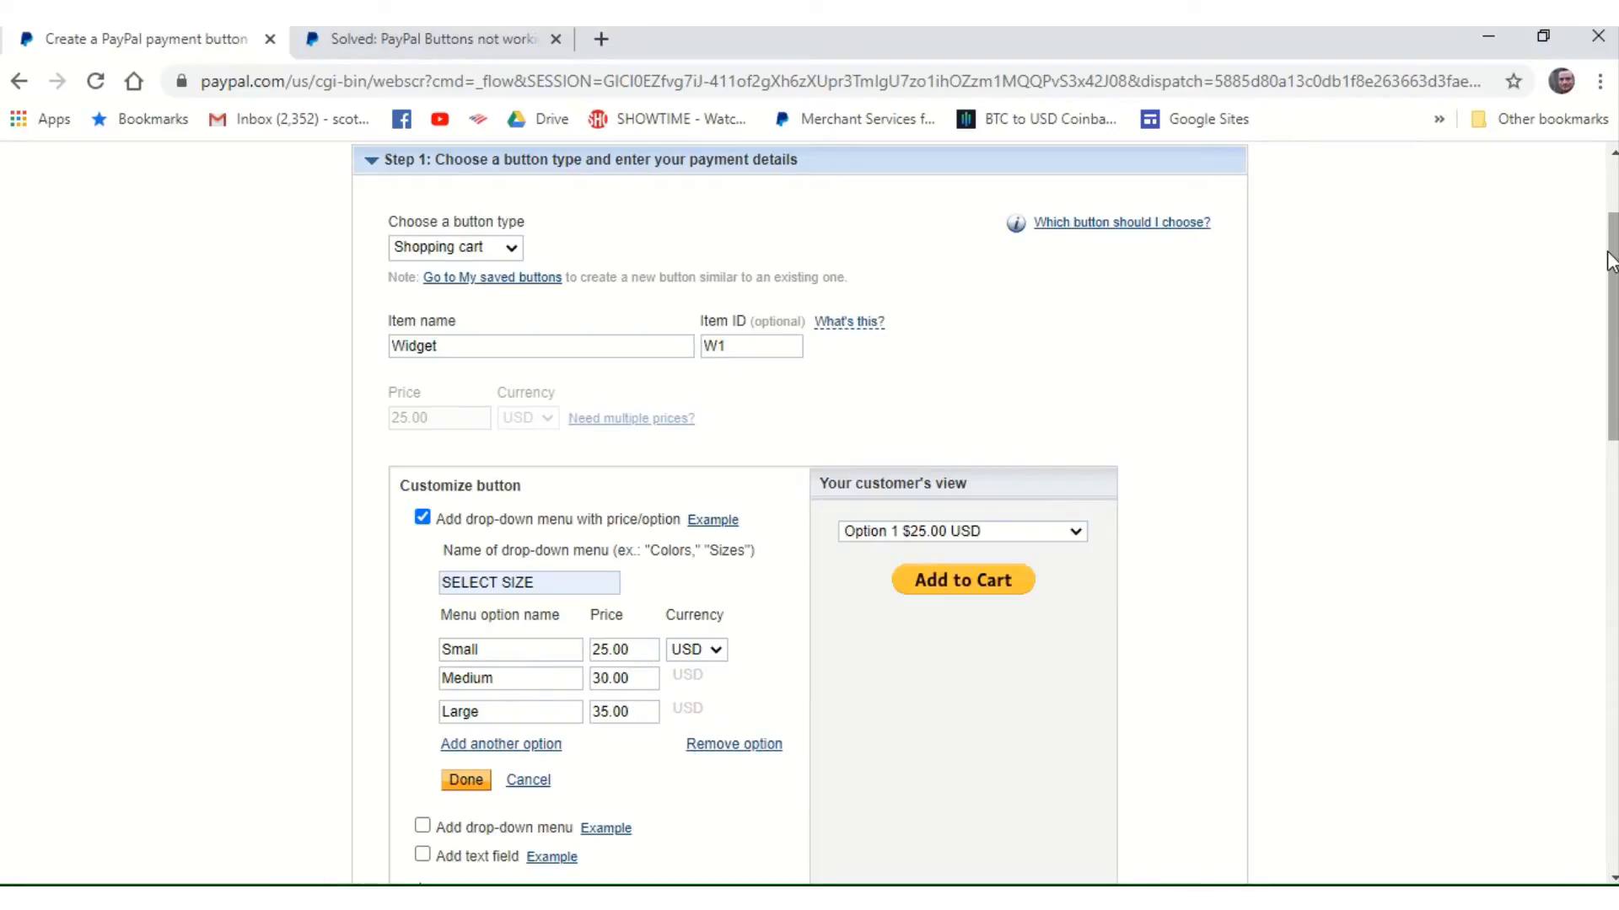
pyautogui.moveTo(1614, 258); pyautogui.dragTo(1615, 388)
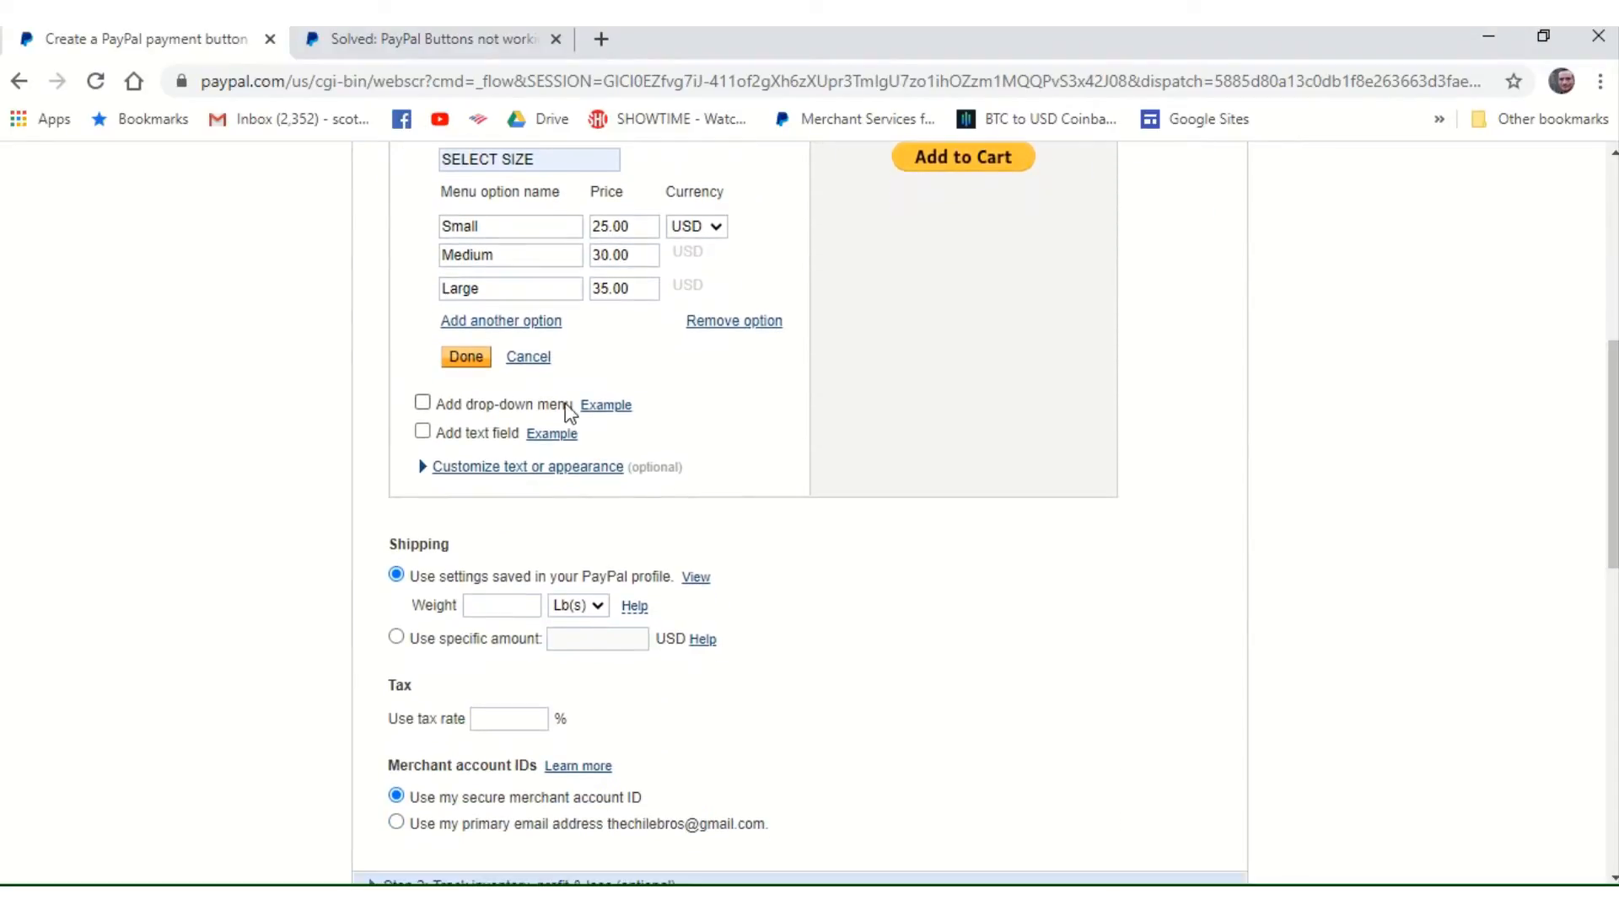
pyautogui.click(466, 358)
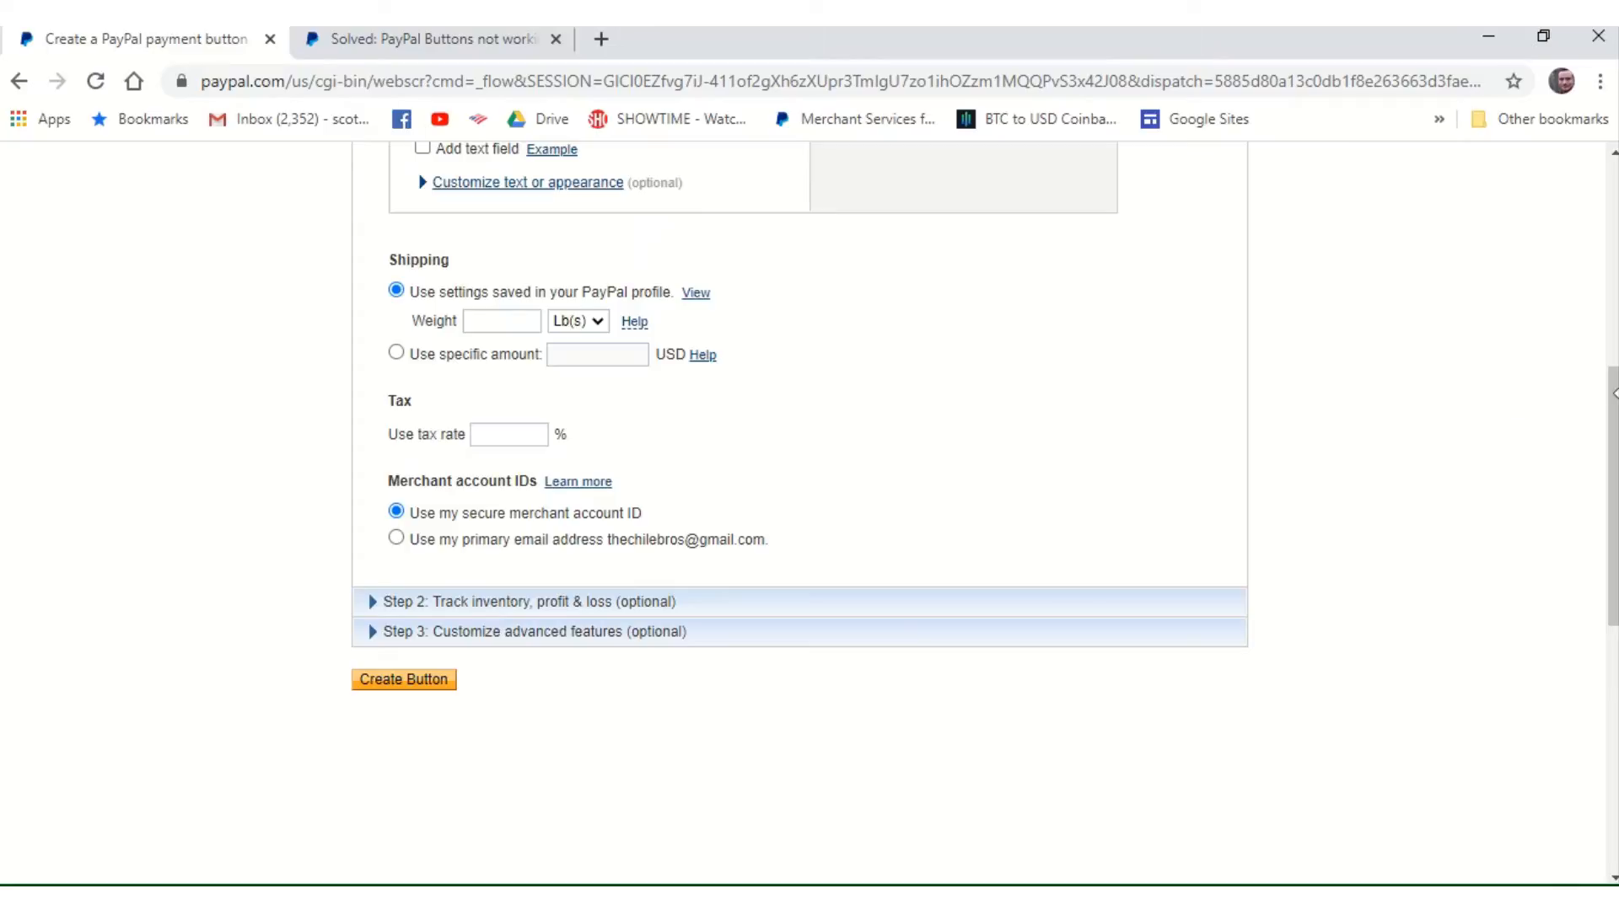
# - Set the item's shipping weight to 1 lb under the shipping settings saved in the profile
pyautogui.moveTo(1611, 421); pyautogui.dragTo(1612, 356)
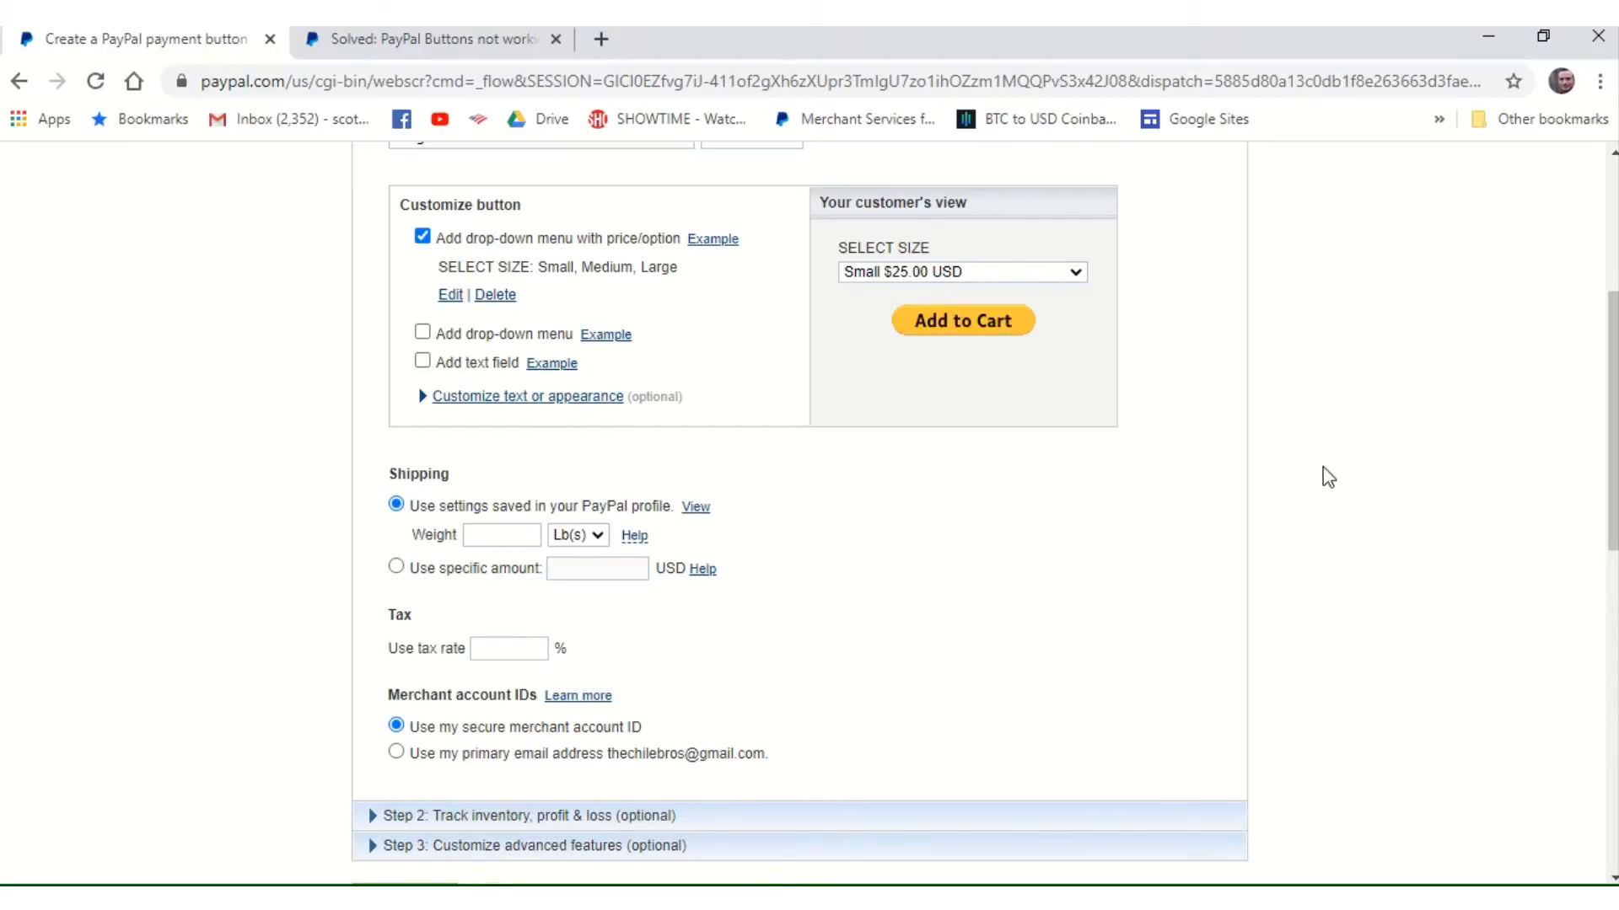
pyautogui.scroll(-3, 1614, 401)
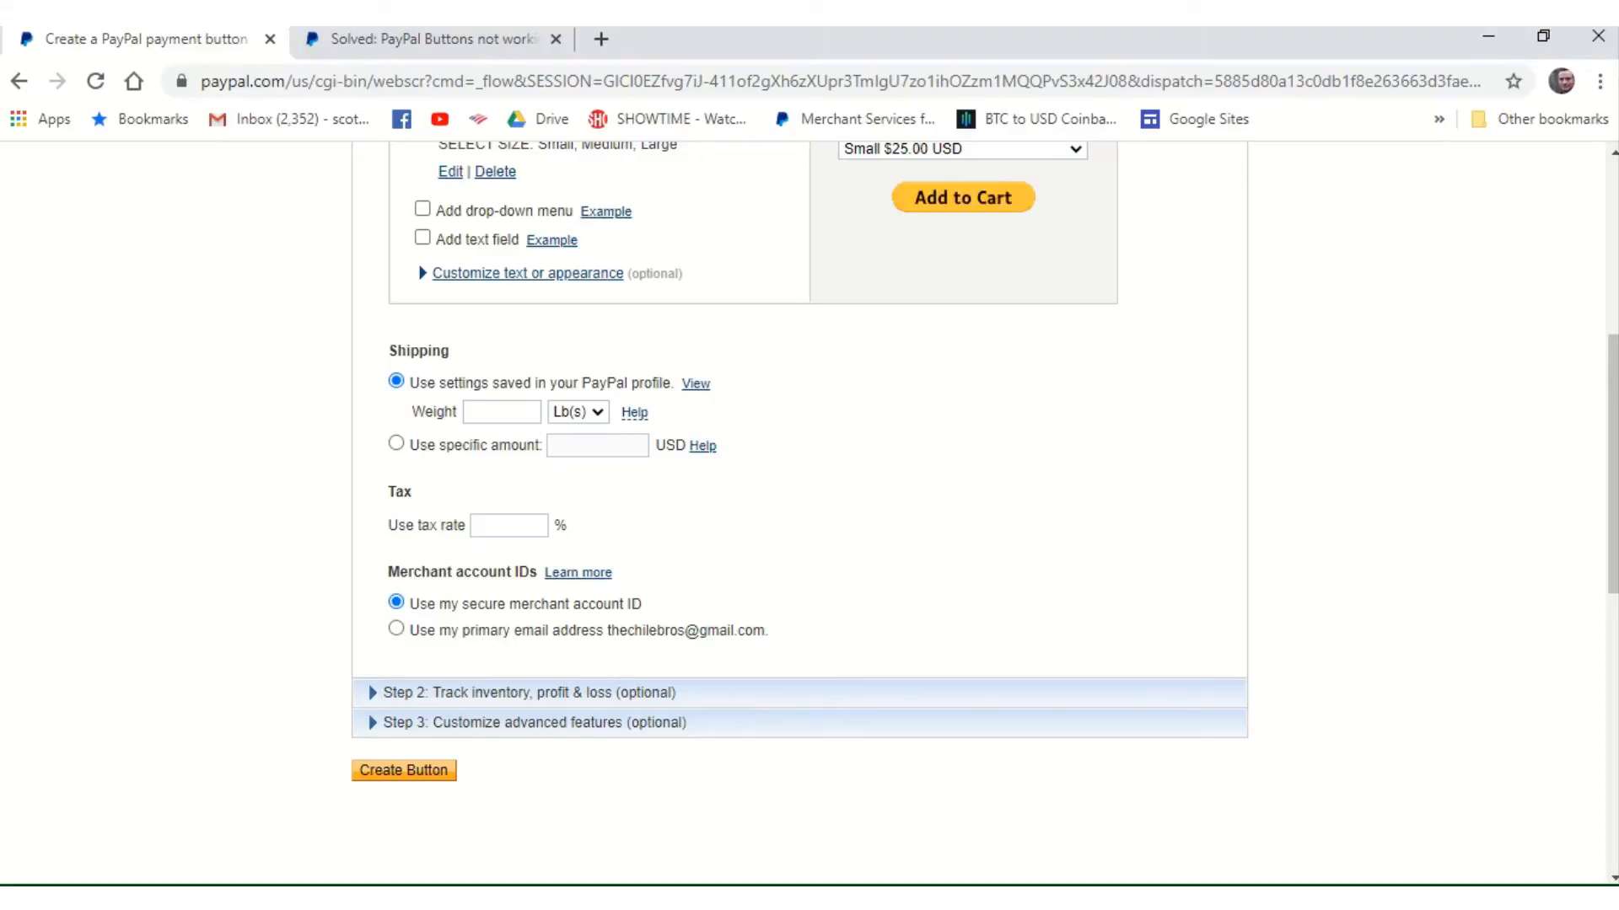
pyautogui.click(514, 412)
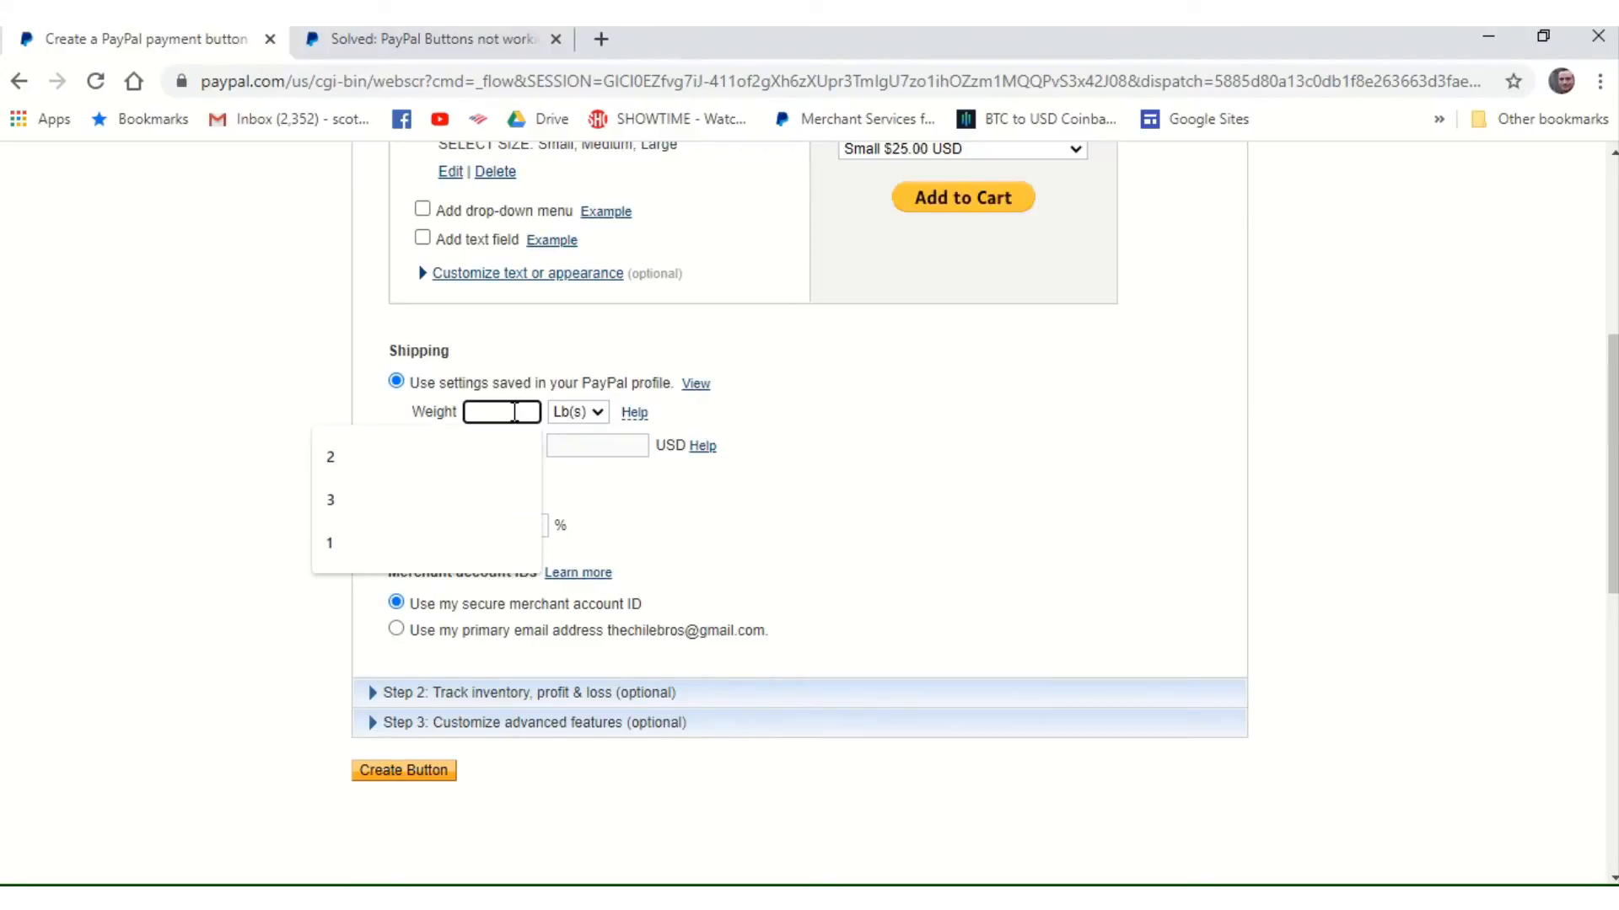
pyautogui.click(868, 440)
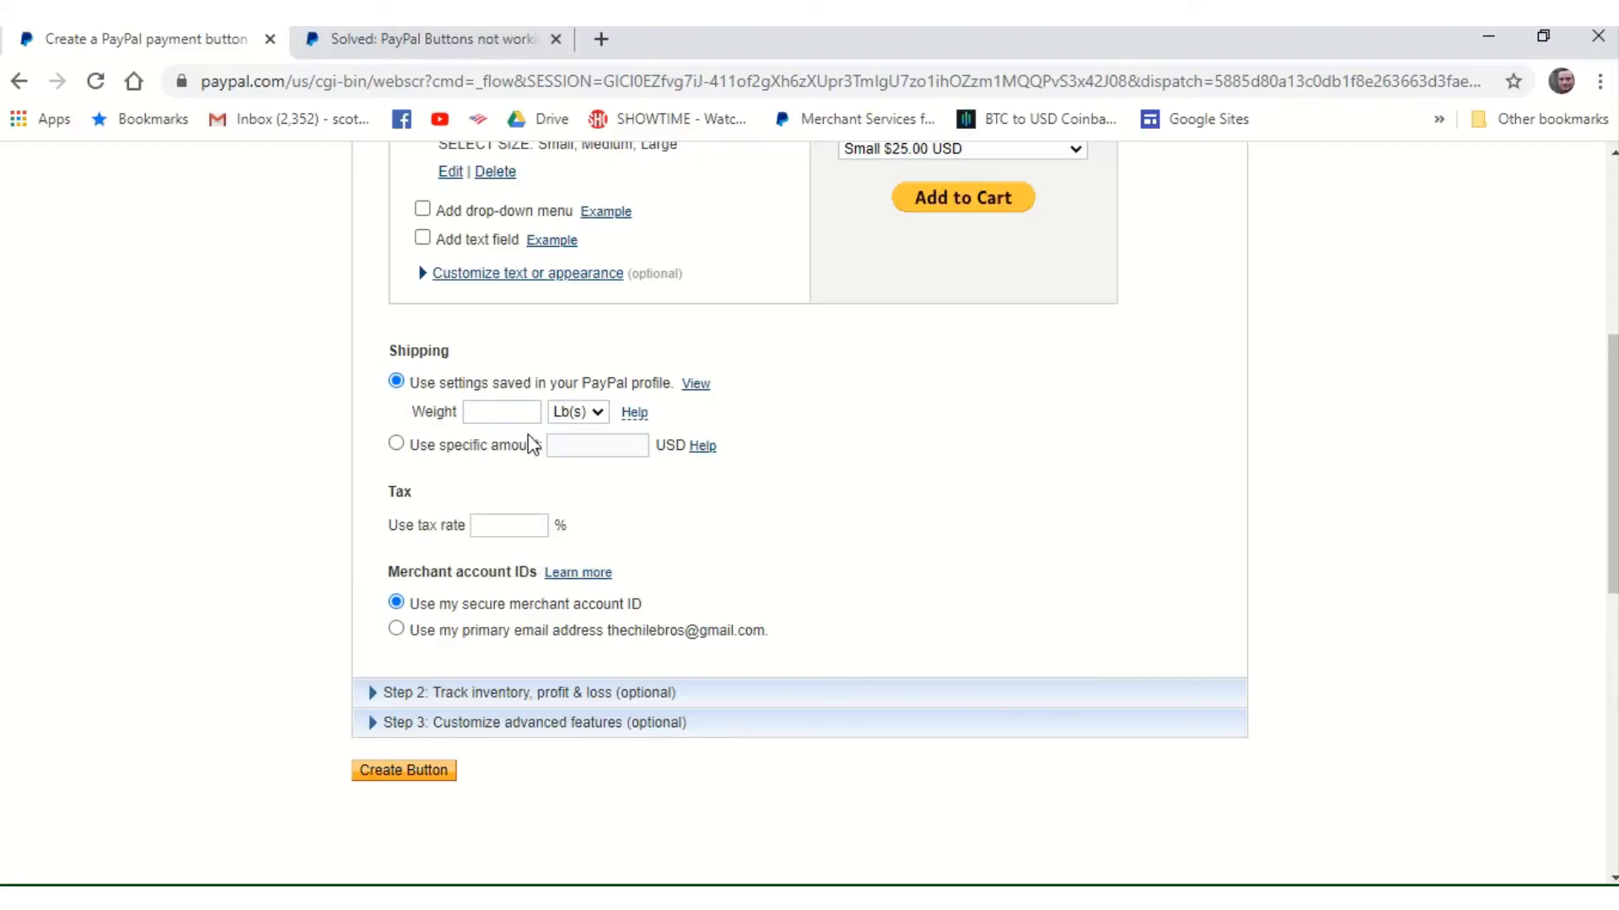
pyautogui.click(524, 413)
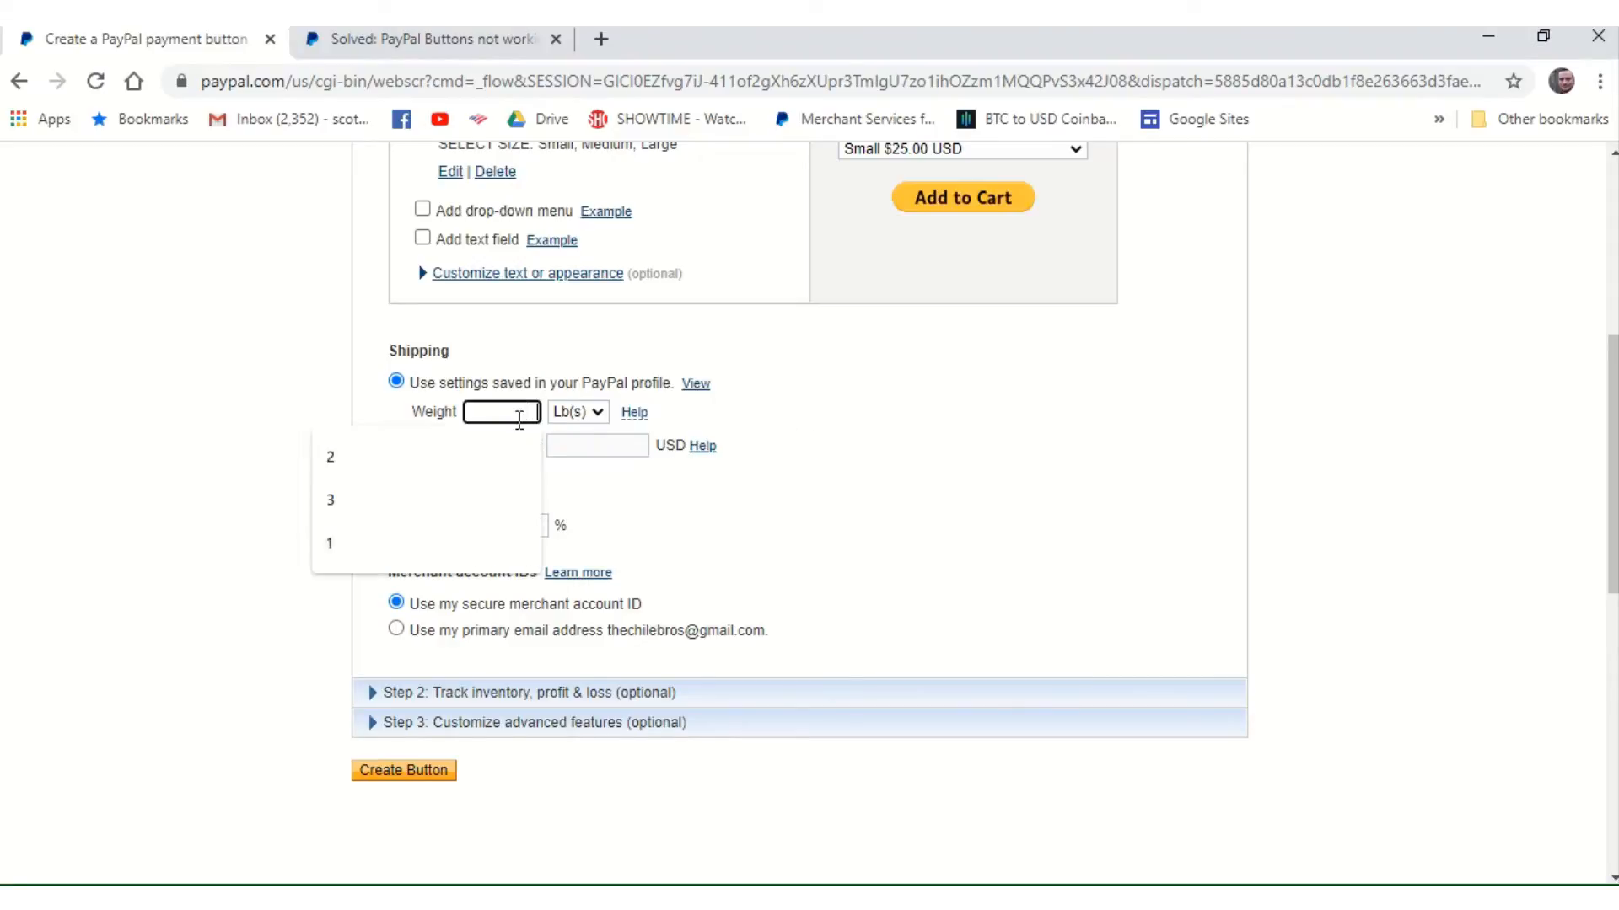
pyautogui.click(529, 542)
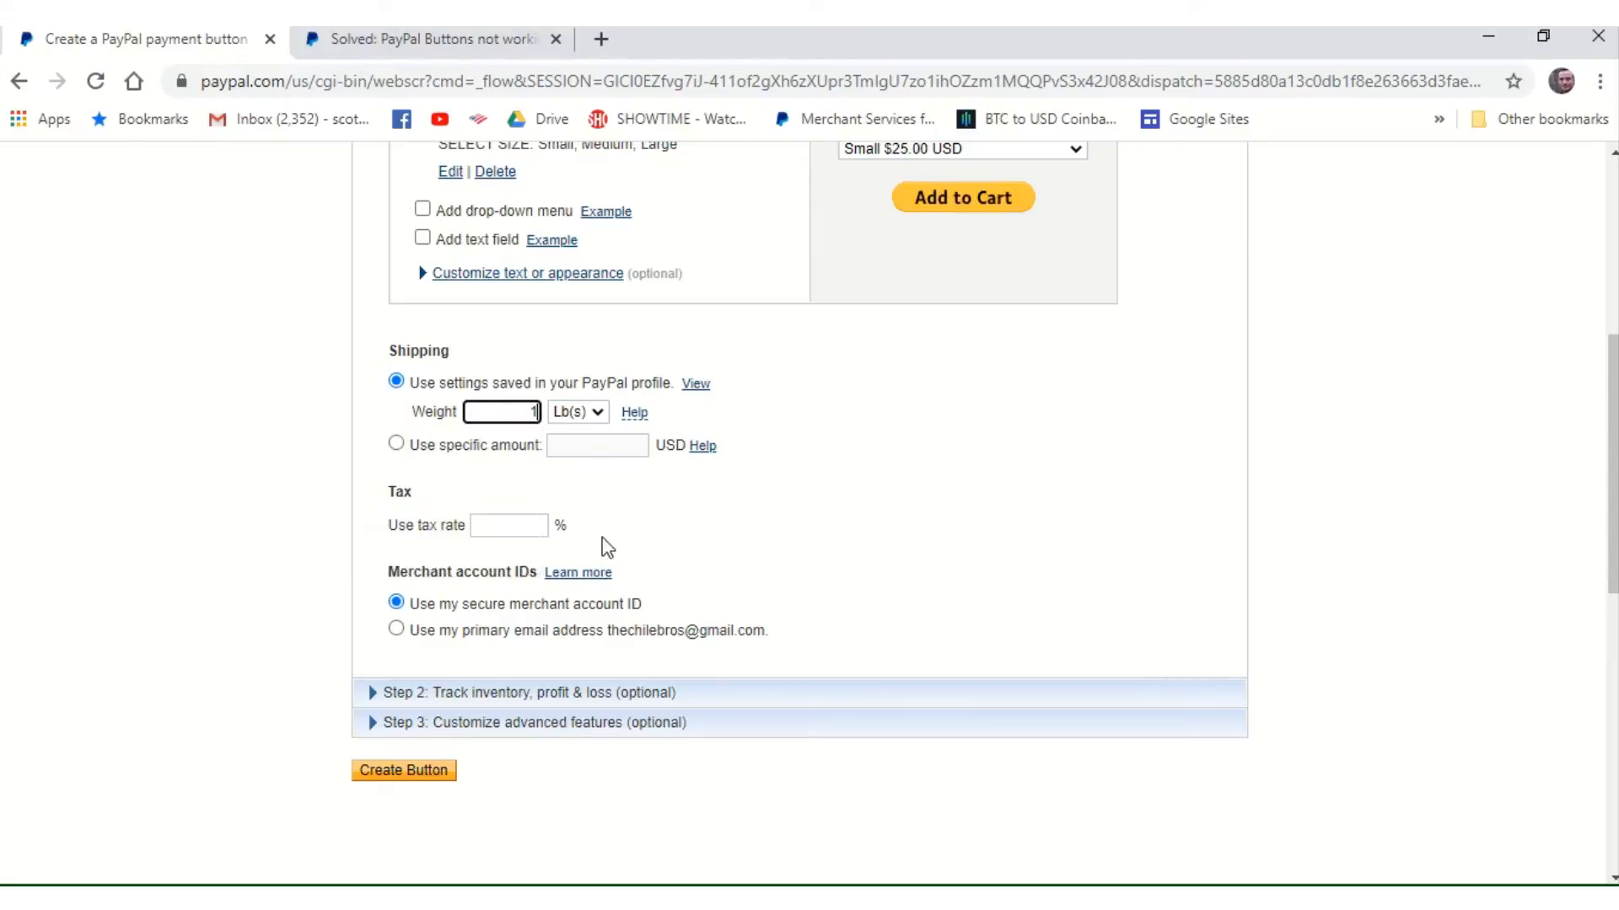
# - Switch the item's shipping from the saved profile settings to a specific amount of 5.00 USD
pyautogui.click(875, 472)
pyautogui.click(398, 447)
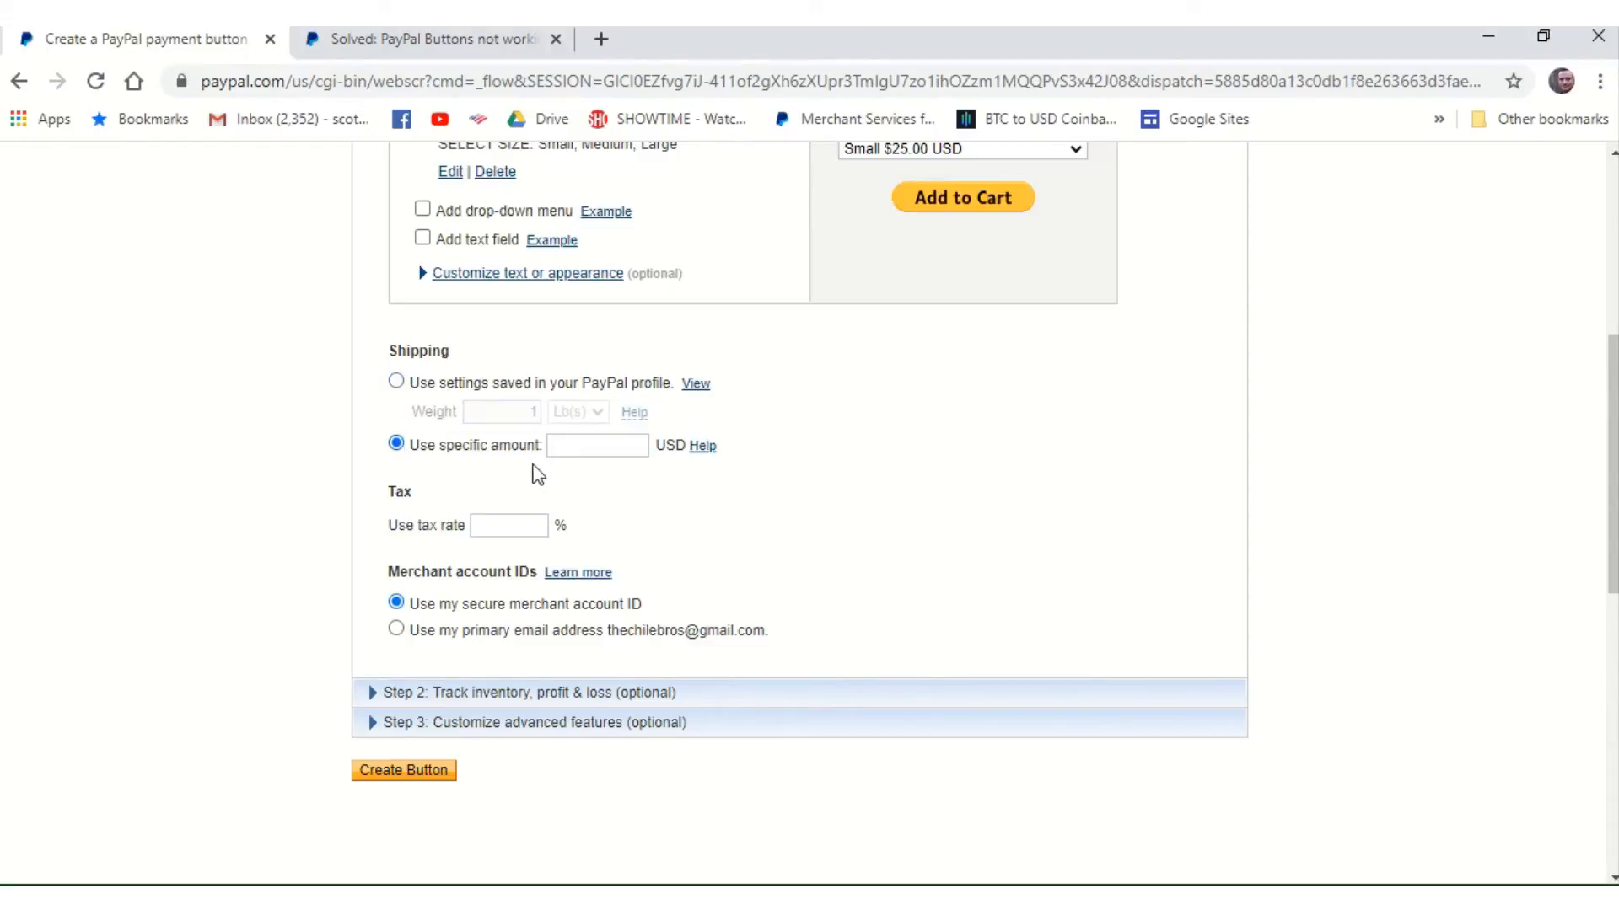
pyautogui.click(604, 448)
pyautogui.write('5')
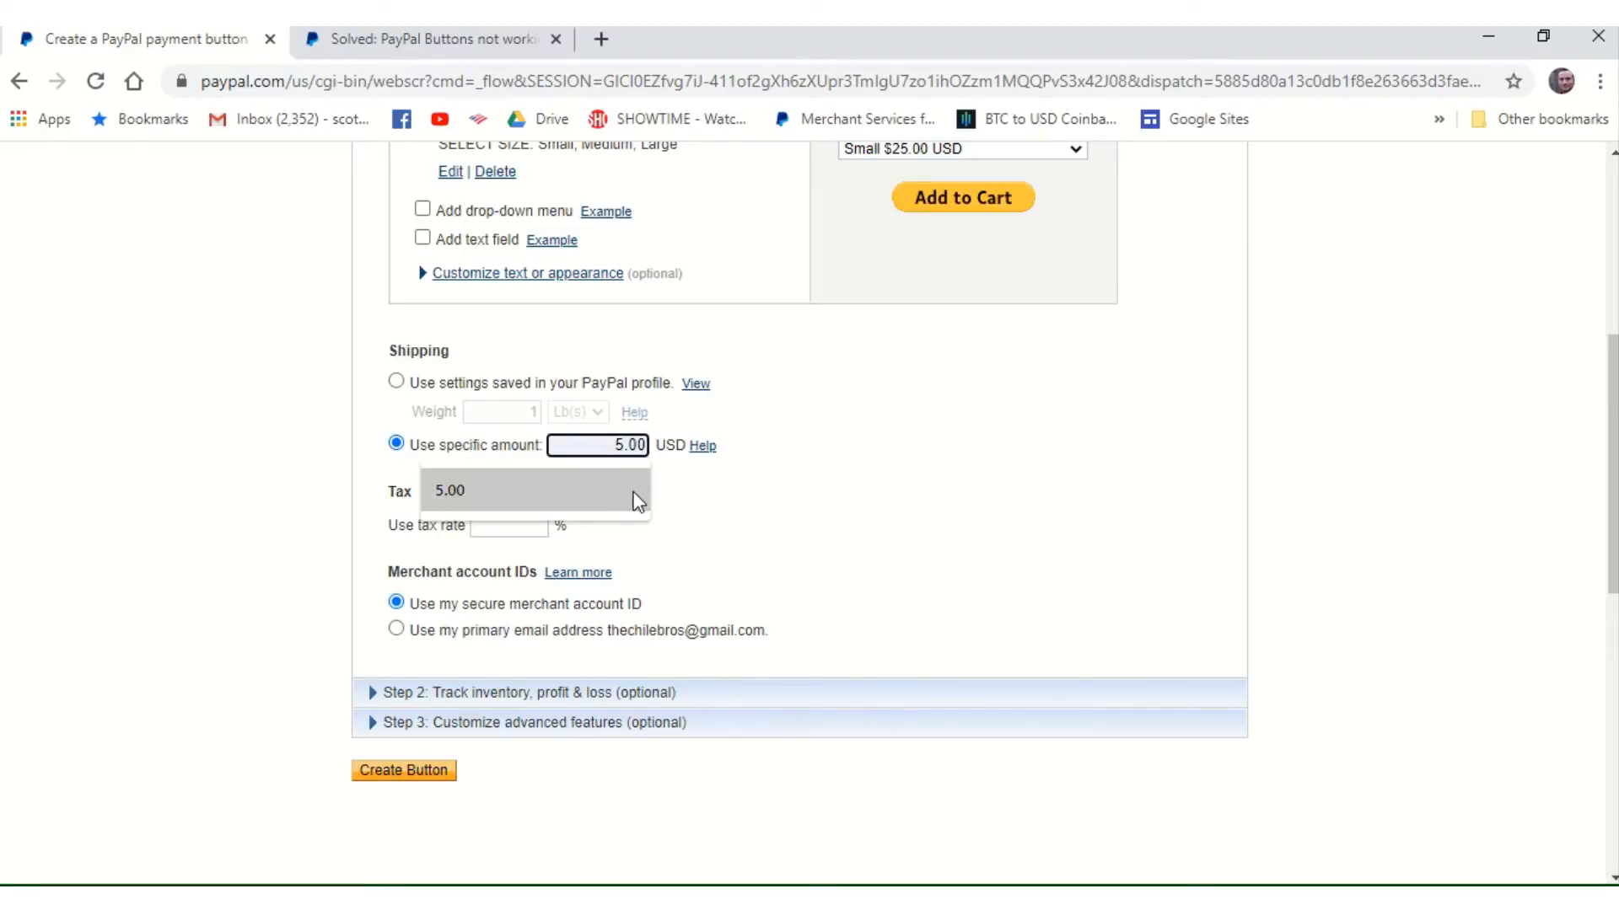
pyautogui.write('.00')
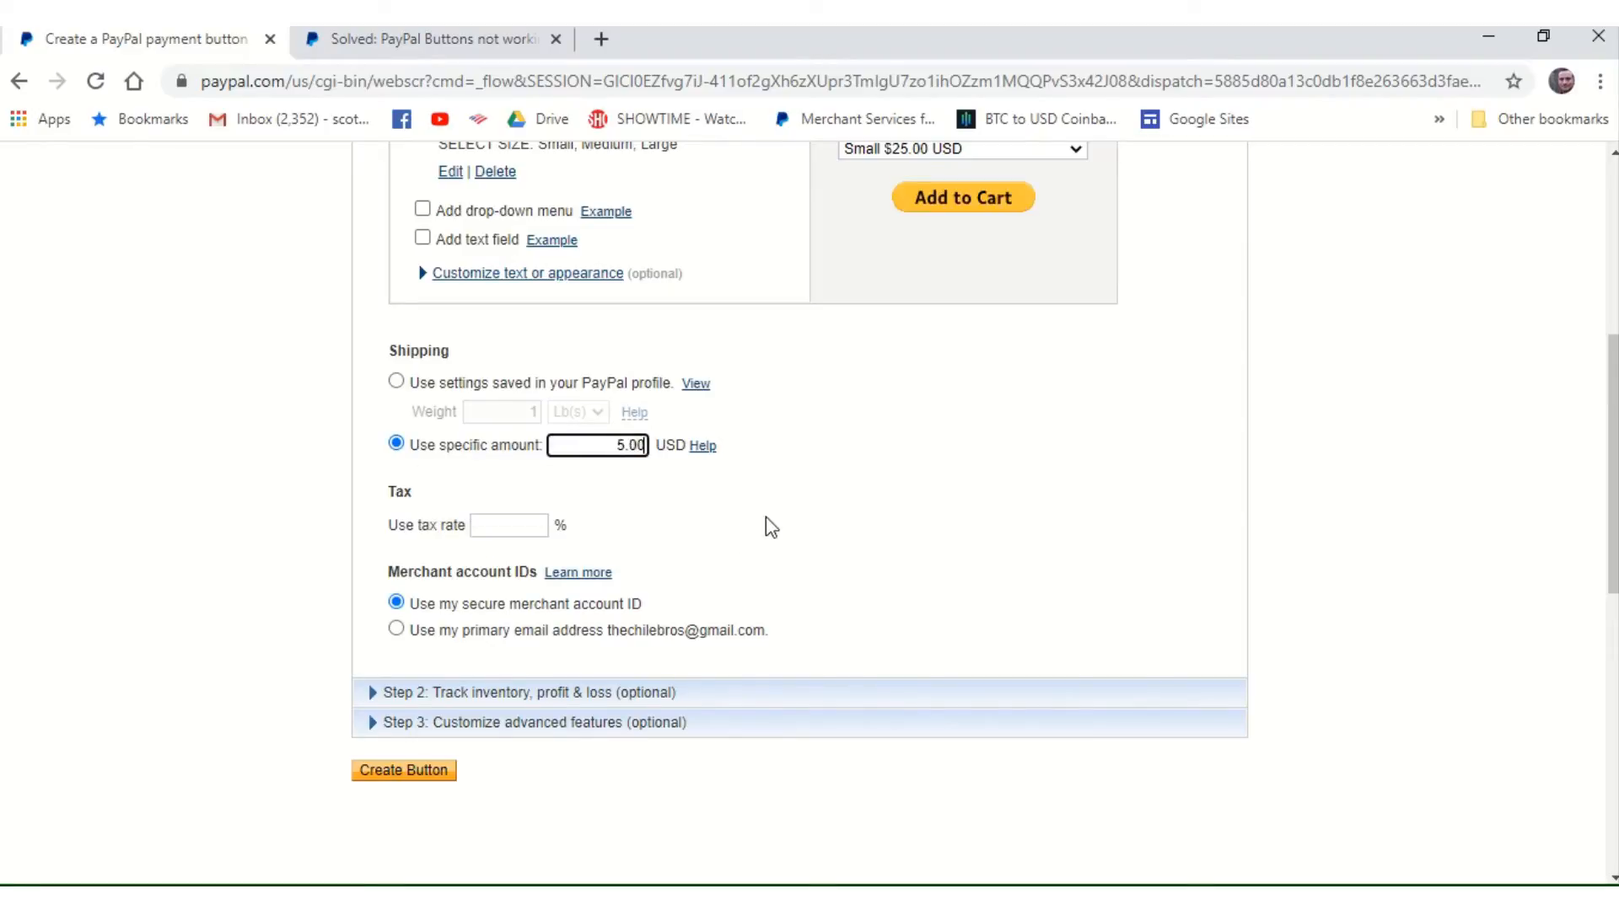
pyautogui.click(766, 514)
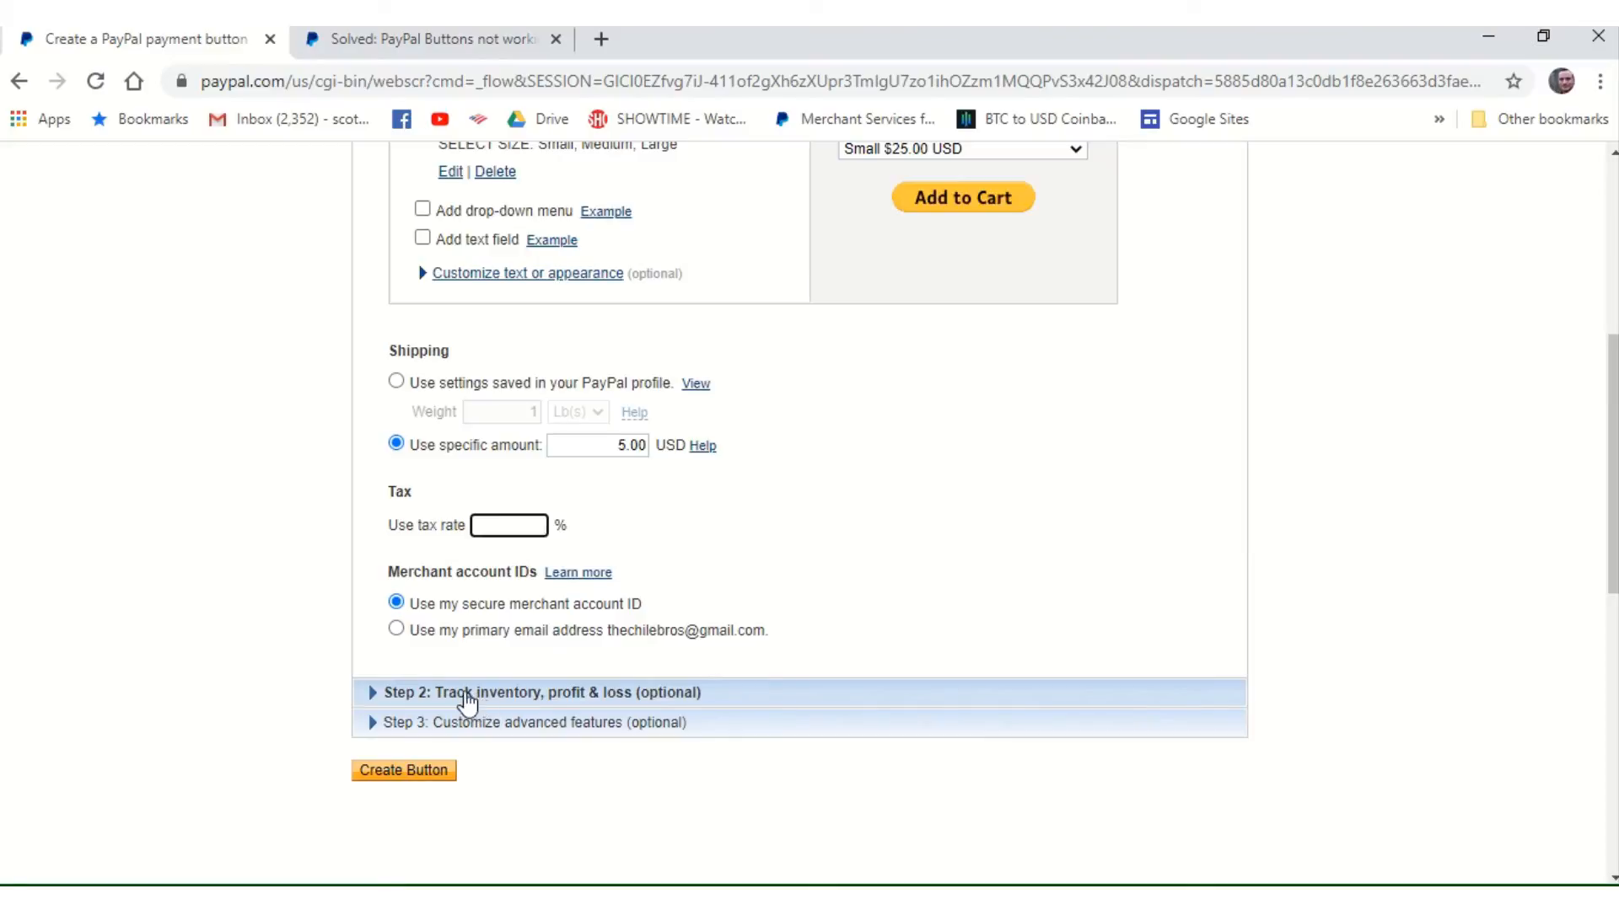
# - Review the optional inventory and profit tracking settings and the advanced checkout features, and collapse both sections
pyautogui.click(377, 696)
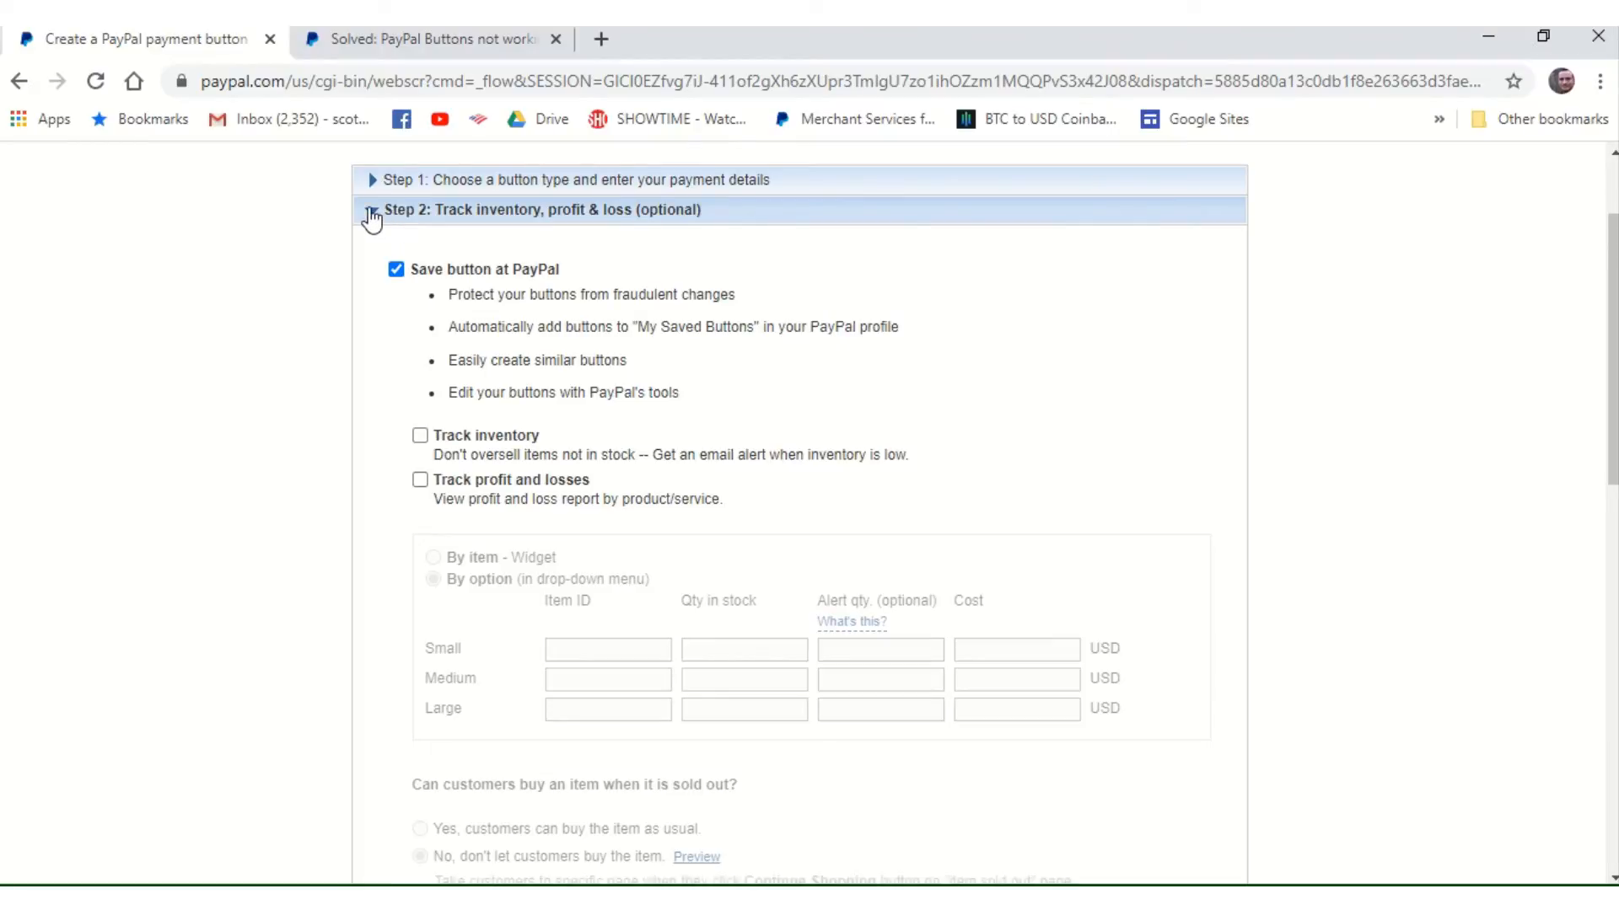
pyautogui.click(371, 212)
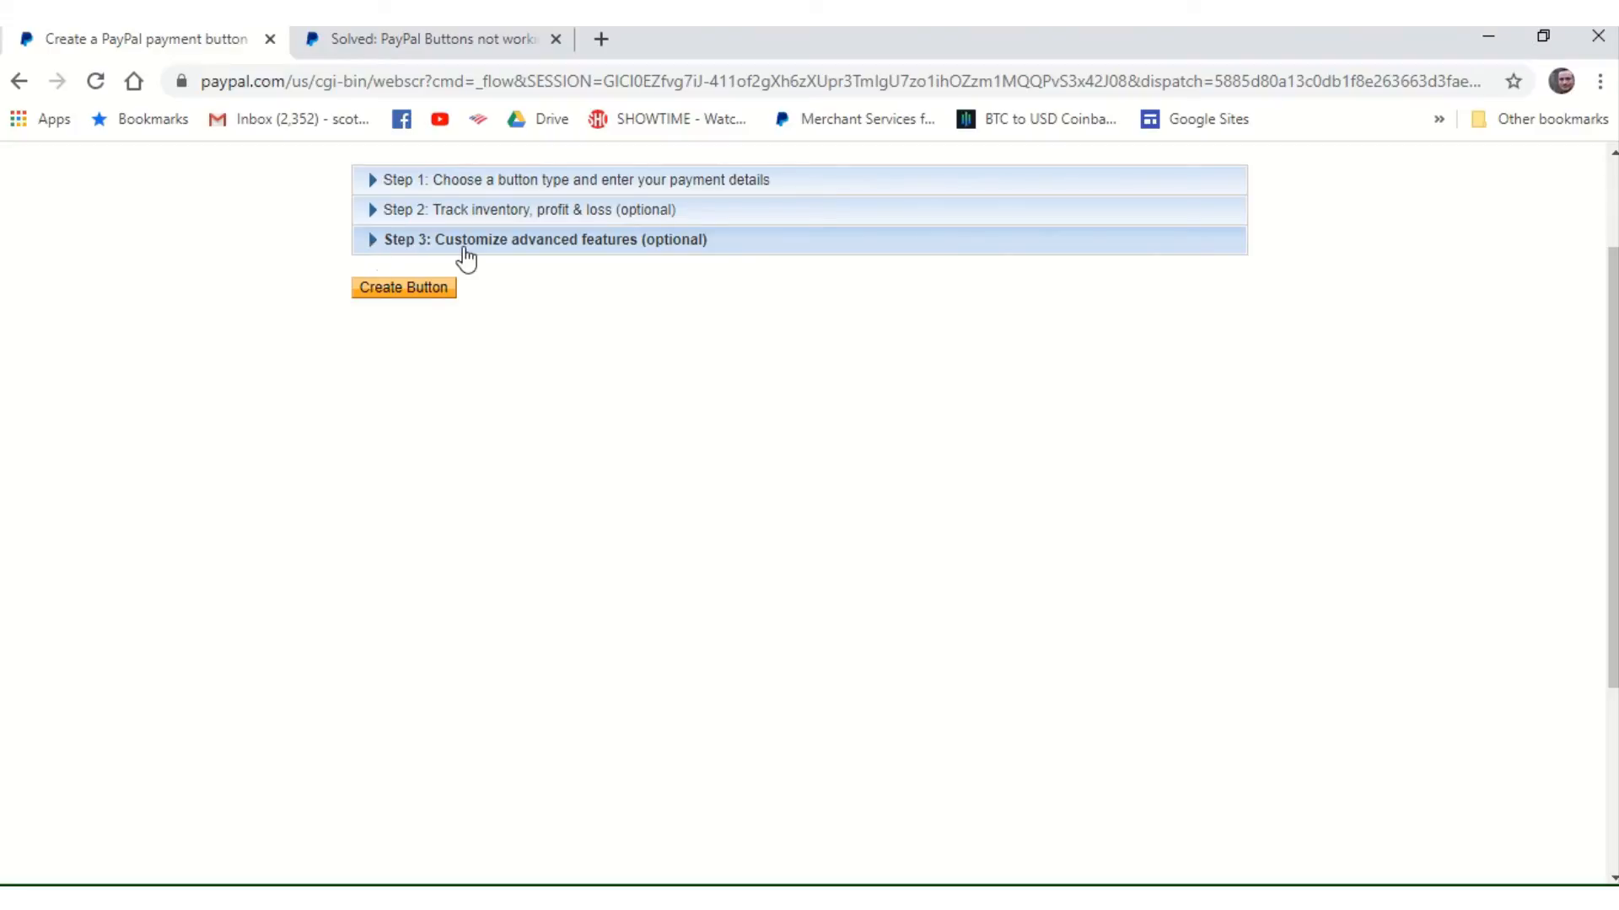
pyautogui.click(368, 243)
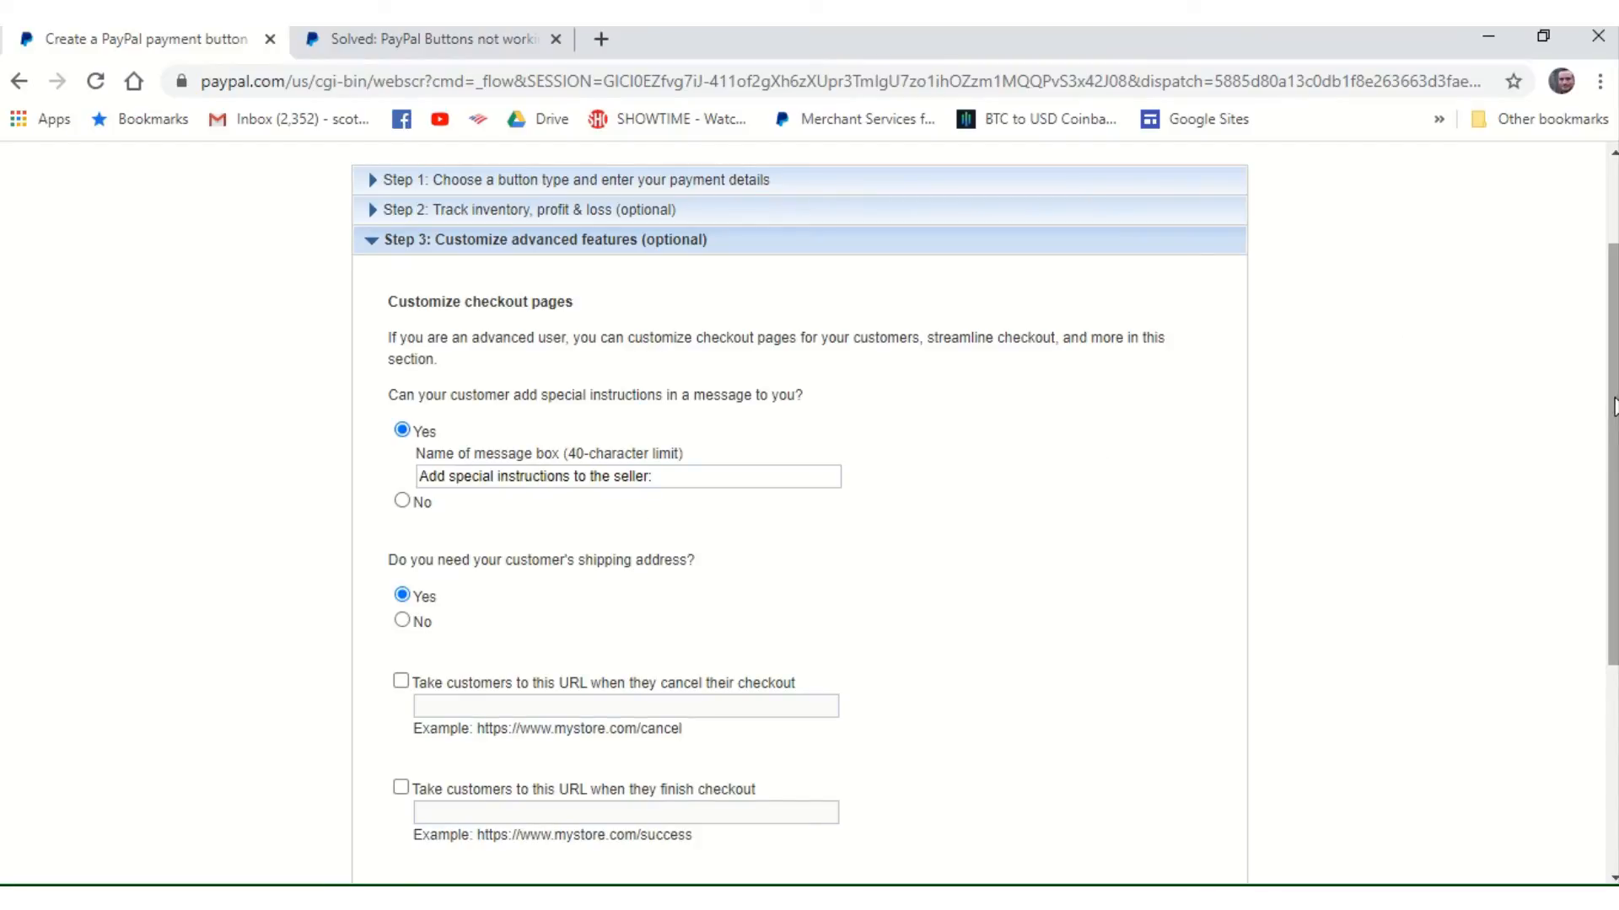
pyautogui.moveTo(1613, 401); pyautogui.dragTo(1613, 605)
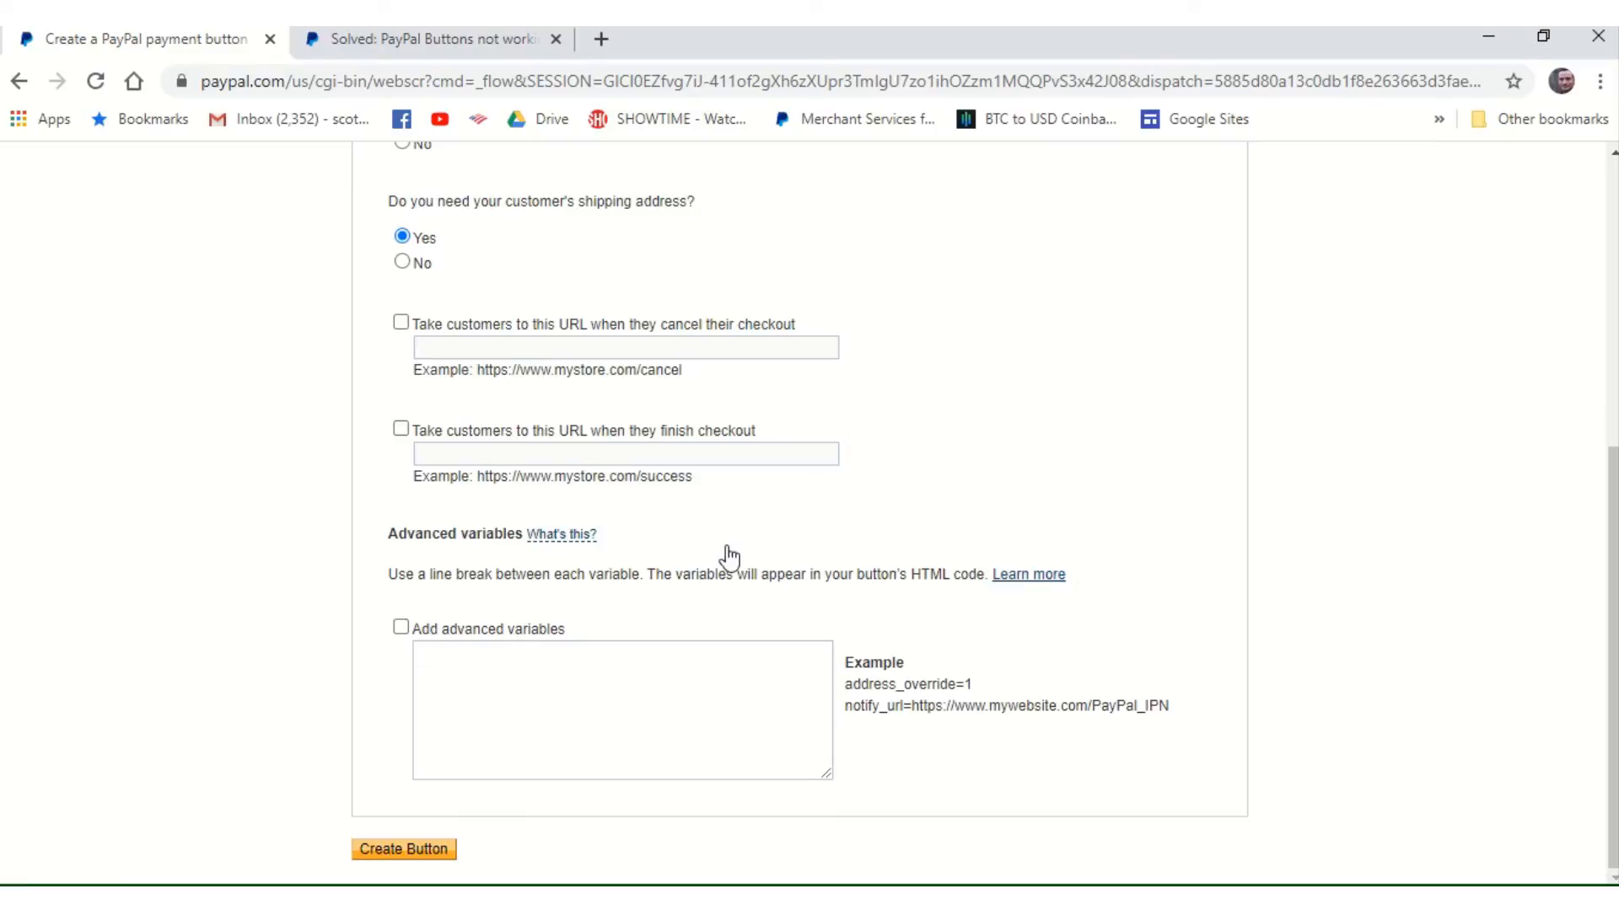
pyautogui.moveTo(1616, 563); pyautogui.dragTo(1607, 290)
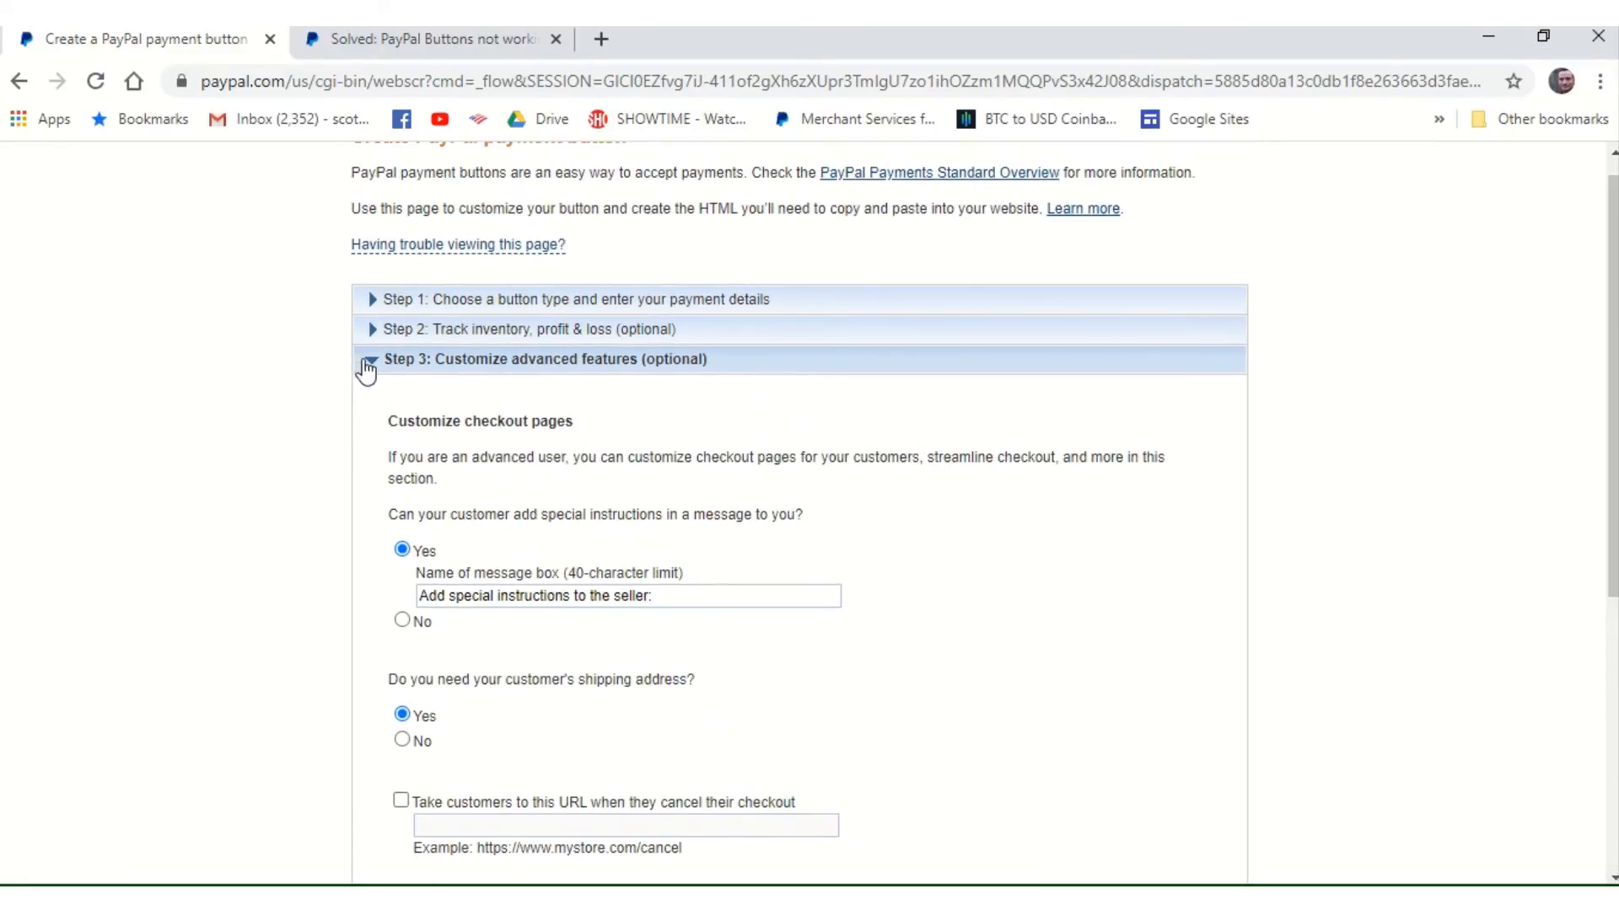
pyautogui.click(369, 361)
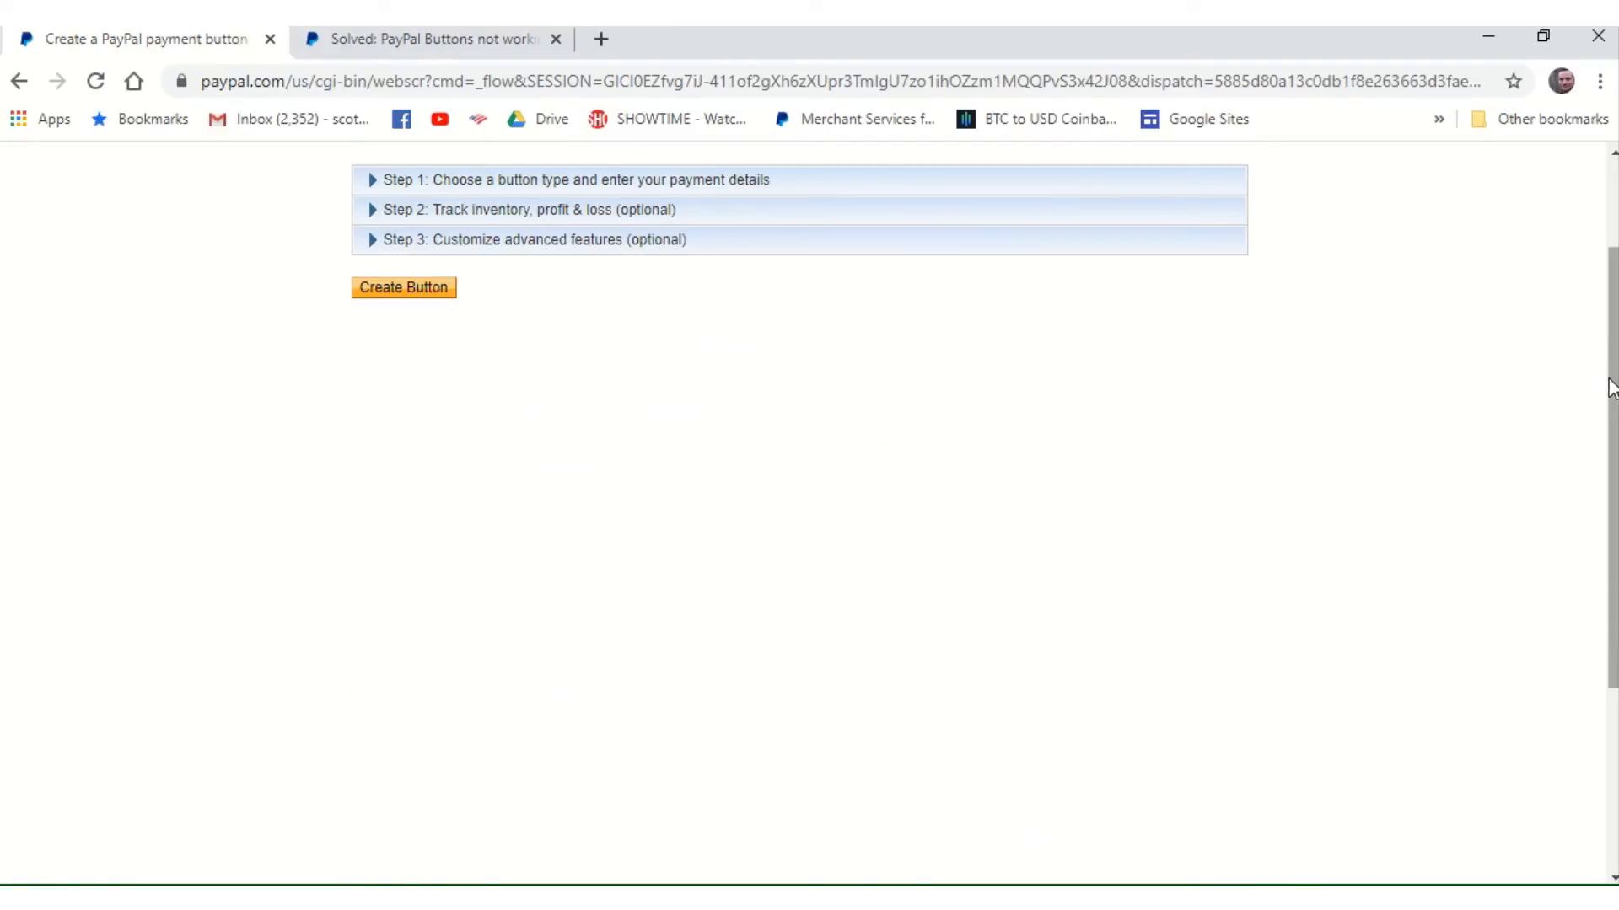
pyautogui.moveTo(1610, 381); pyautogui.dragTo(1582, 122)
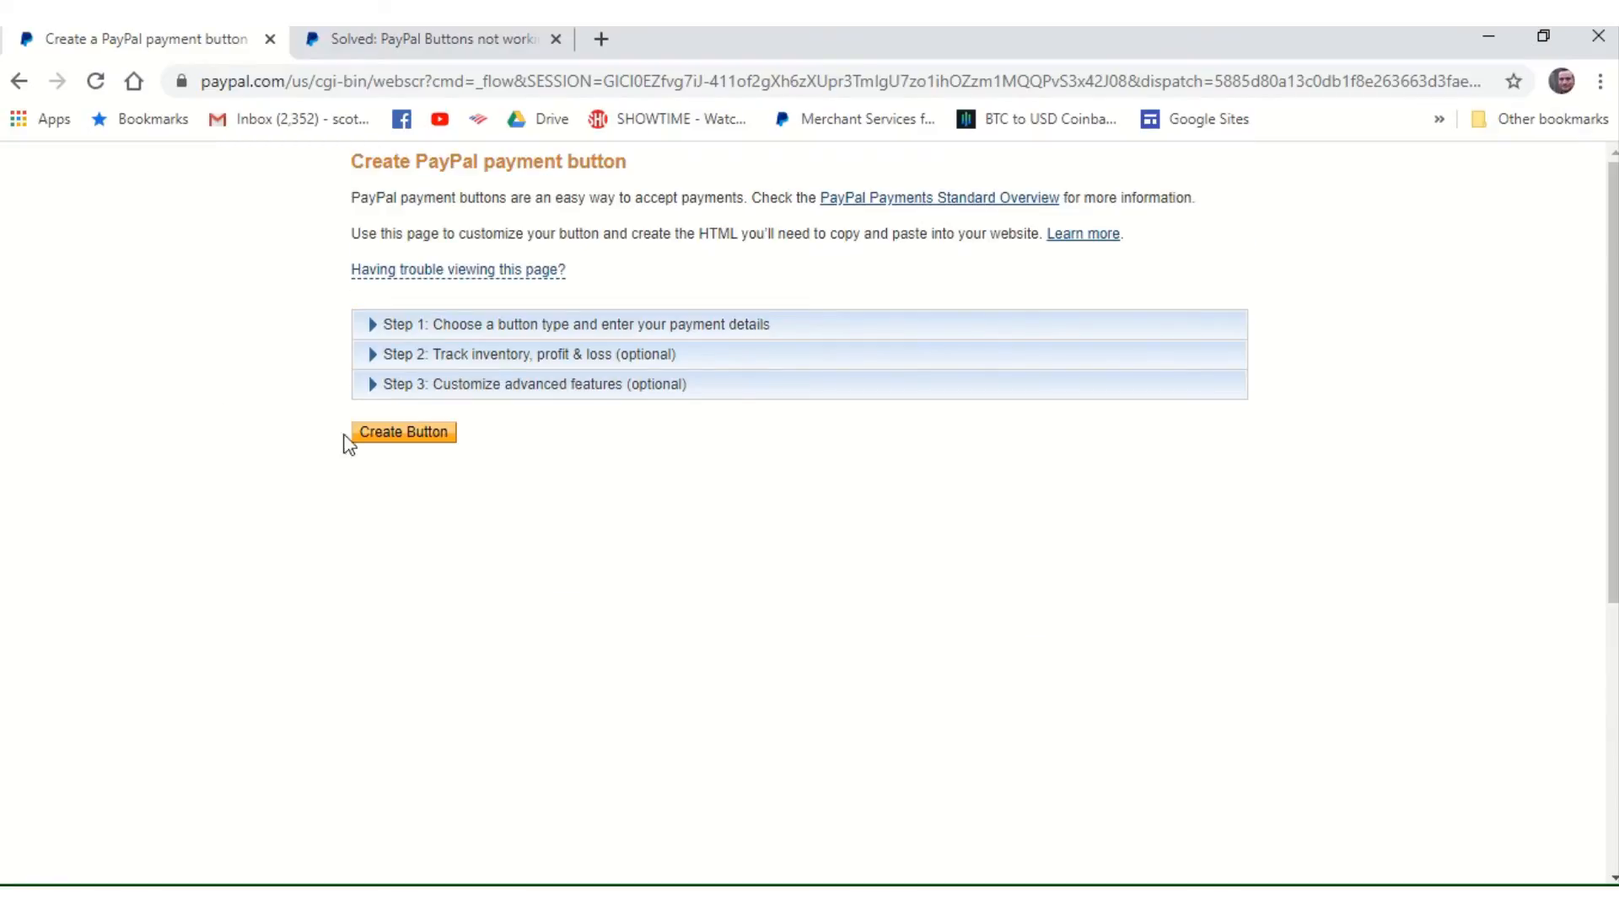
# - Create the payment button and select its entire generated website code
pyautogui.click(389, 451)
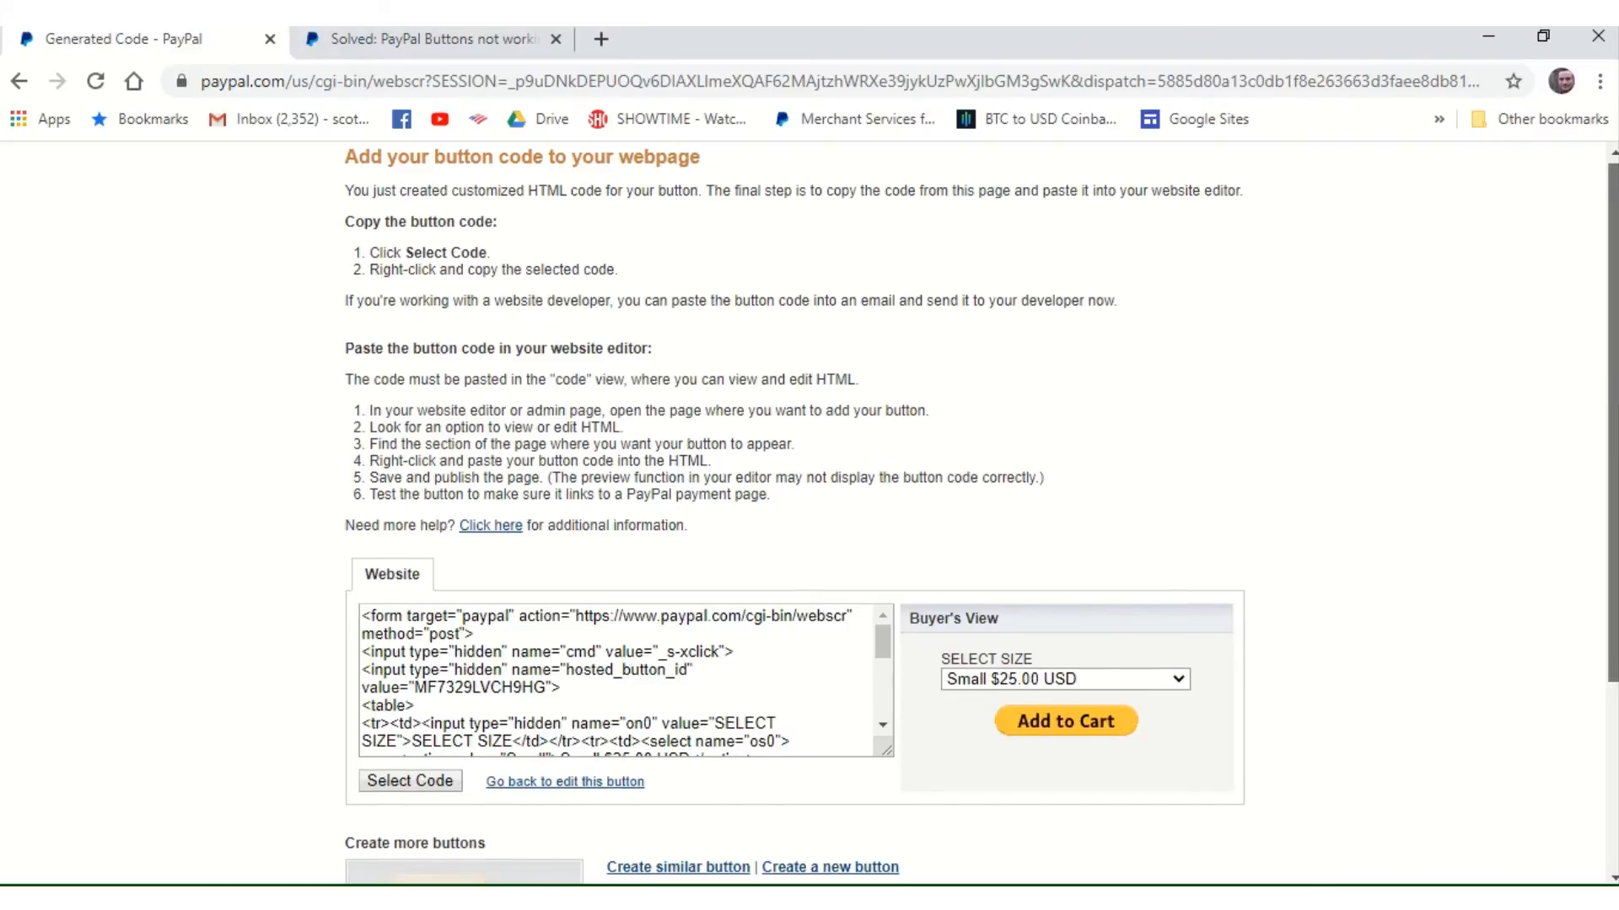
pyautogui.scroll(-2, 1612, 387)
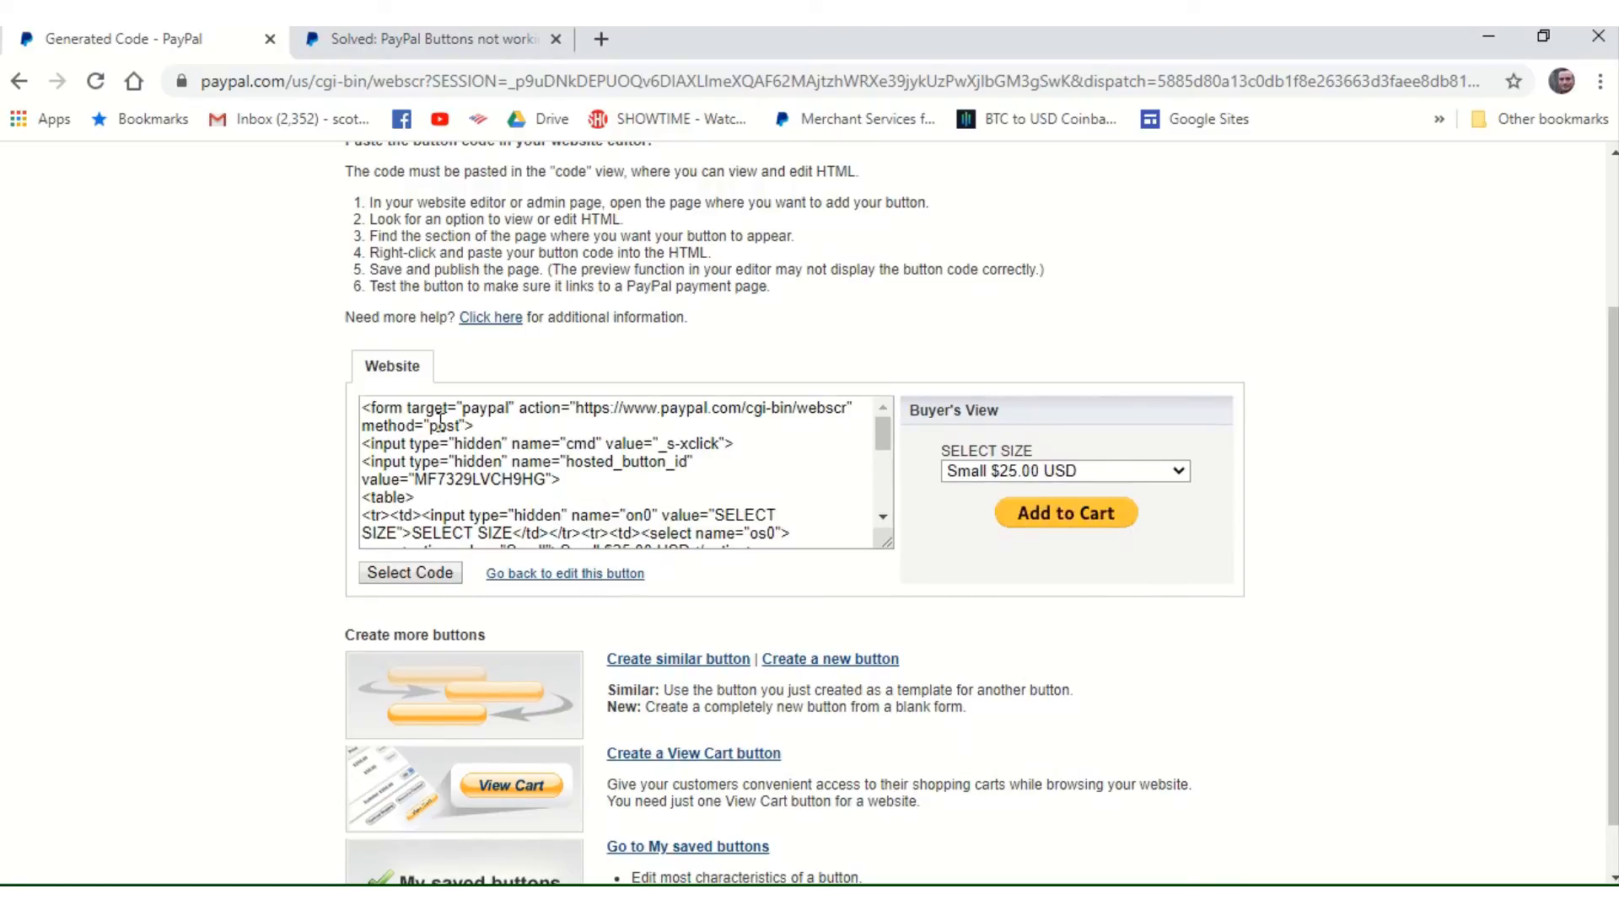
pyautogui.click(389, 585)
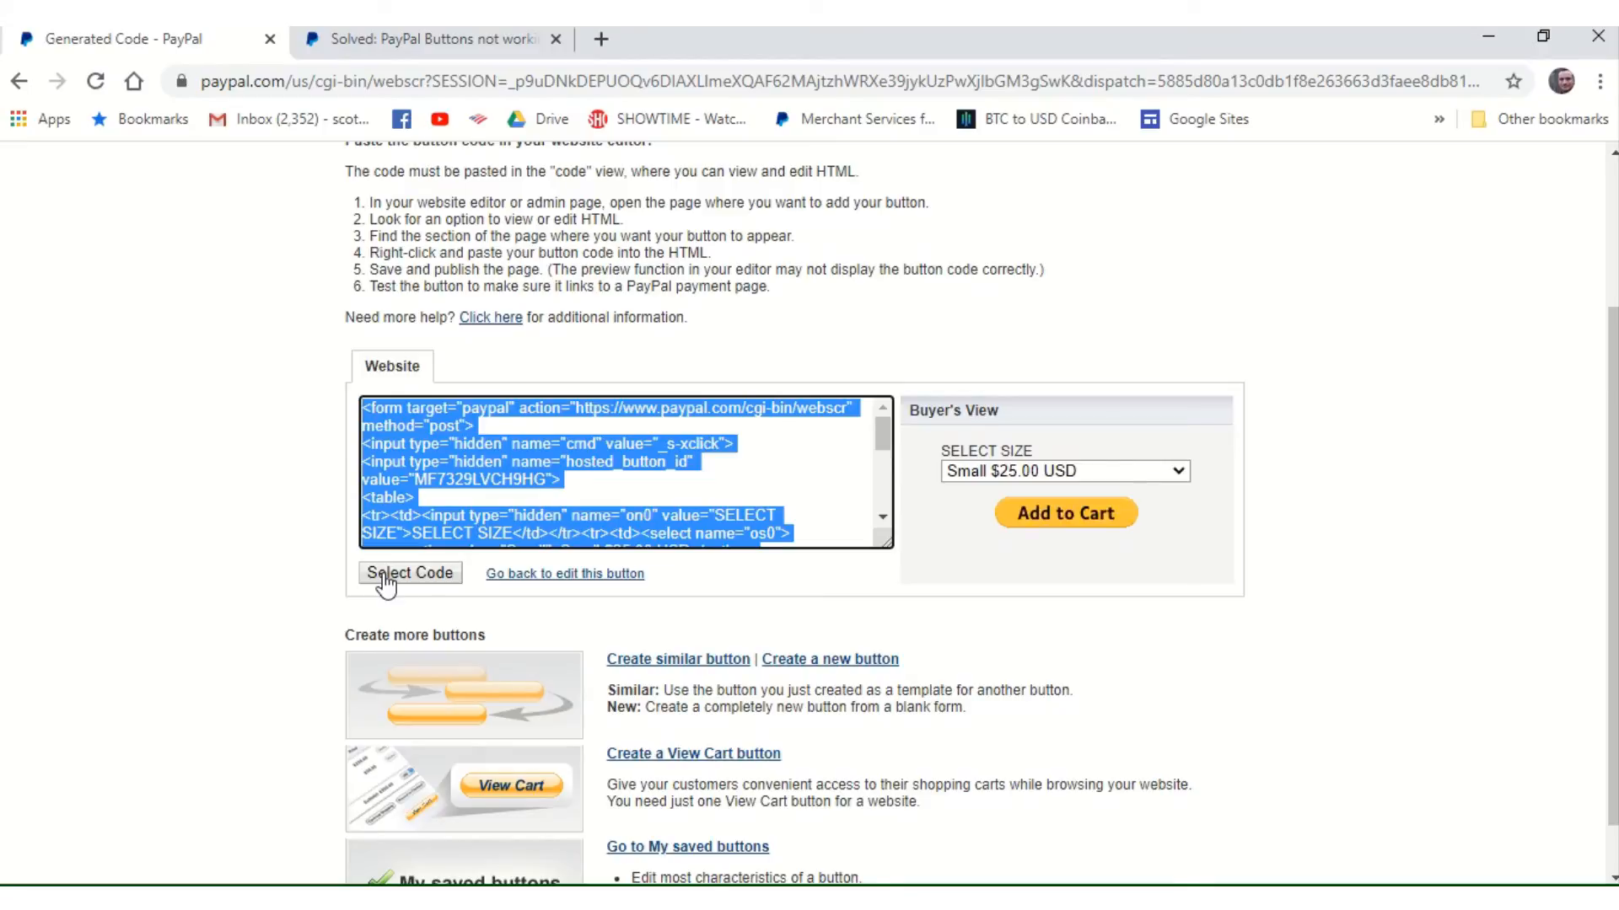
pyautogui.click(763, 455)
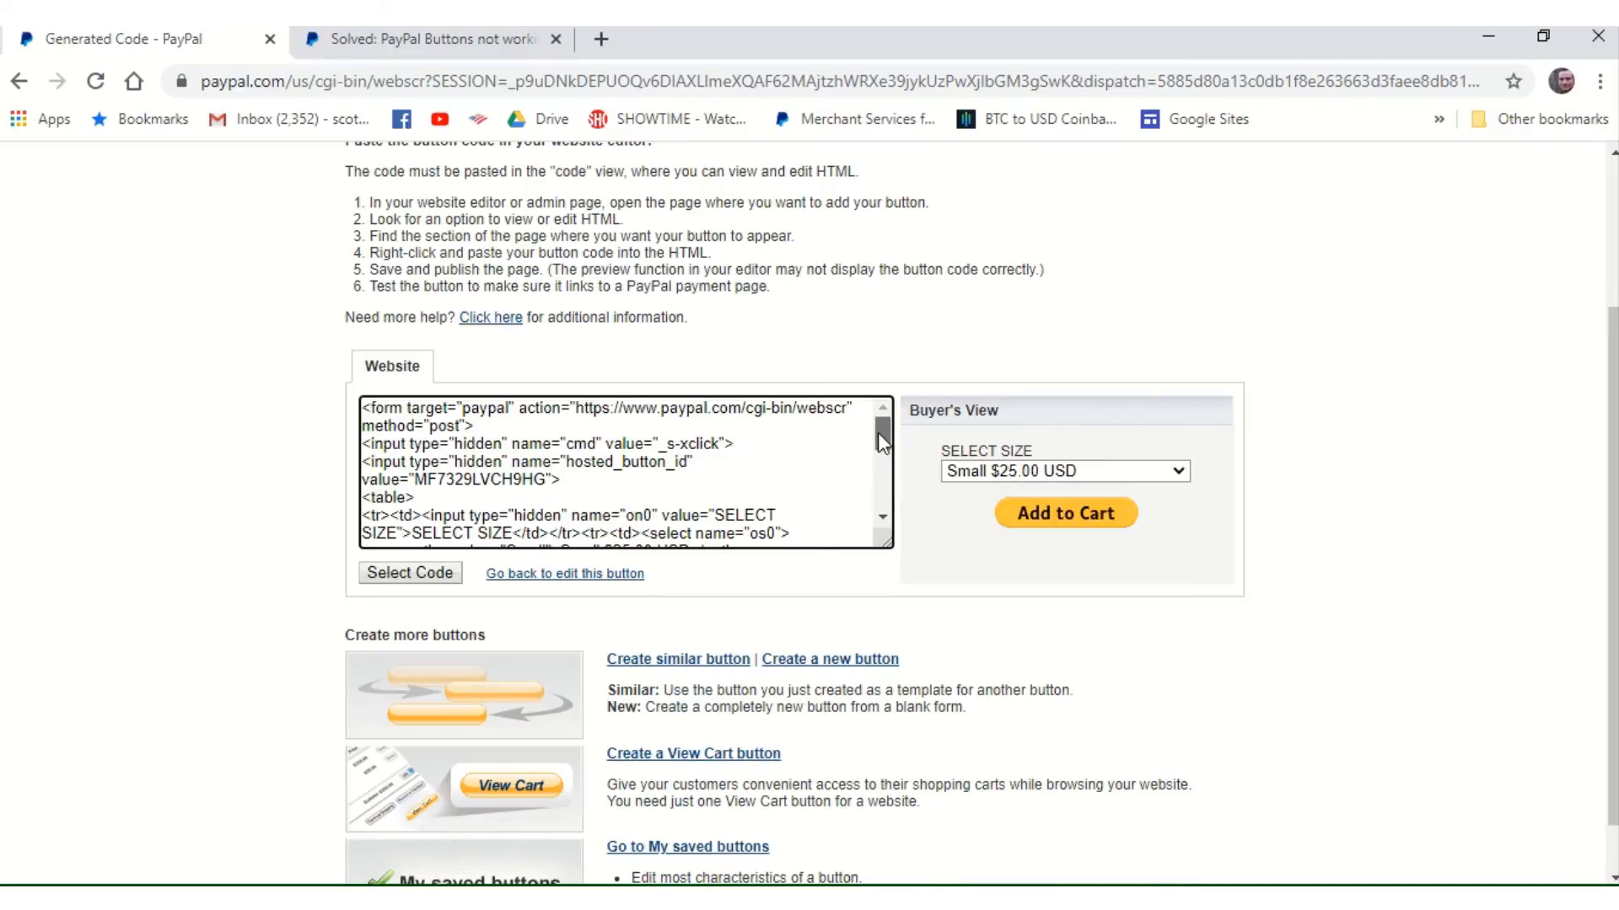
pyautogui.moveTo(881, 435); pyautogui.dragTo(867, 401)
# - In the PayPal Community post about buttons on Google Sites, highlight the replacement code method="post" target="_blank" and return to the generated code
pyautogui.click(413, 49)
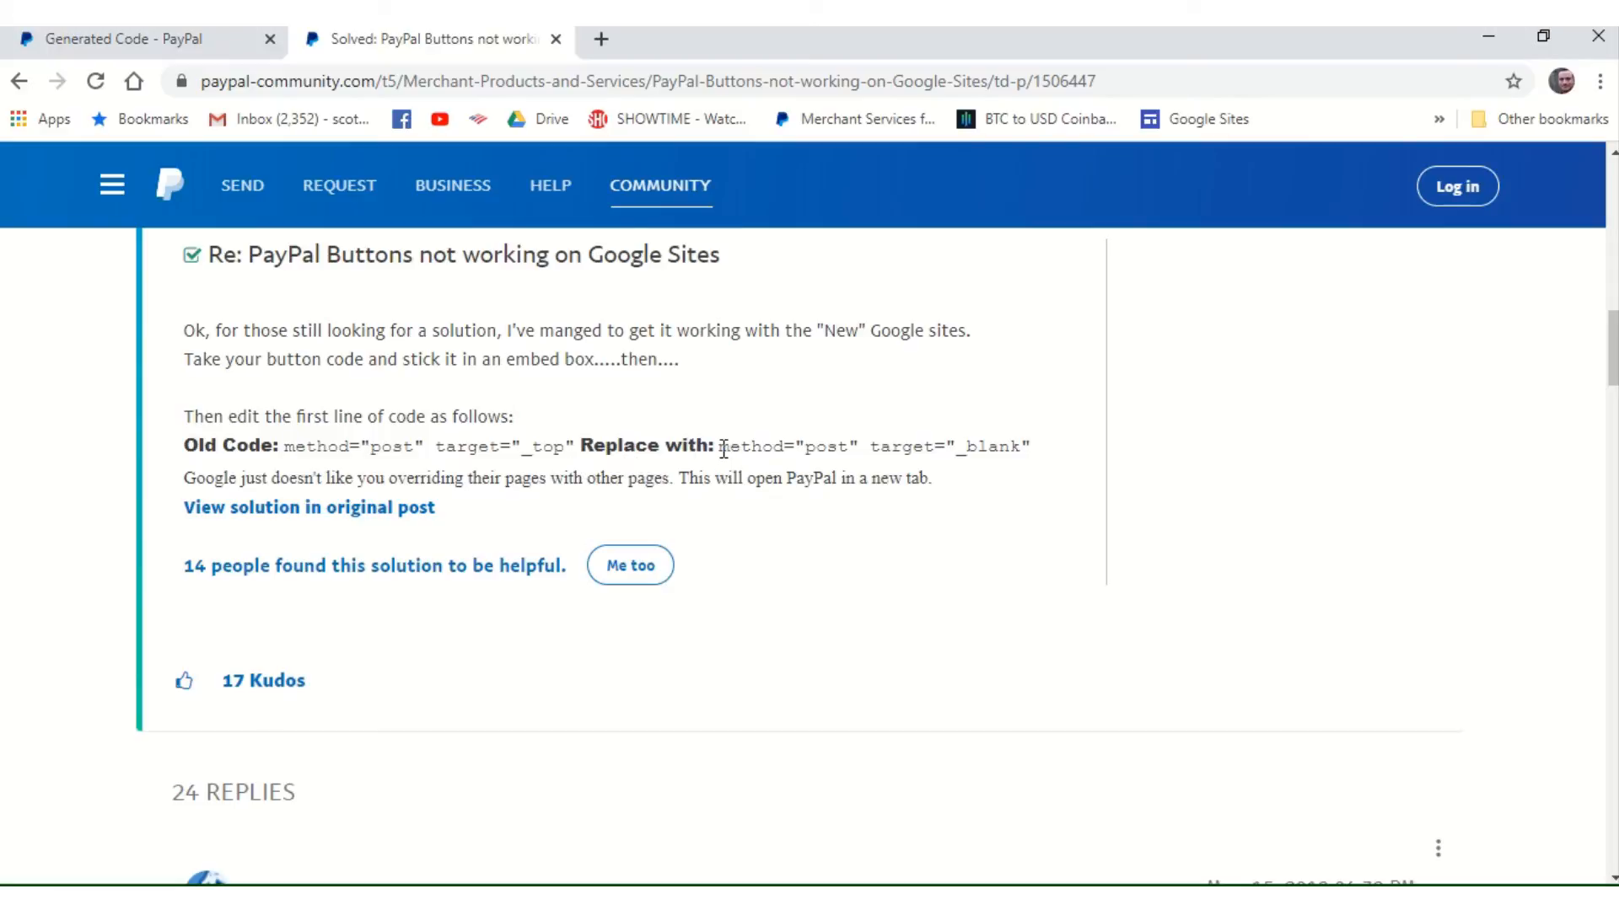
pyautogui.moveTo(722, 449); pyautogui.dragTo(1034, 446)
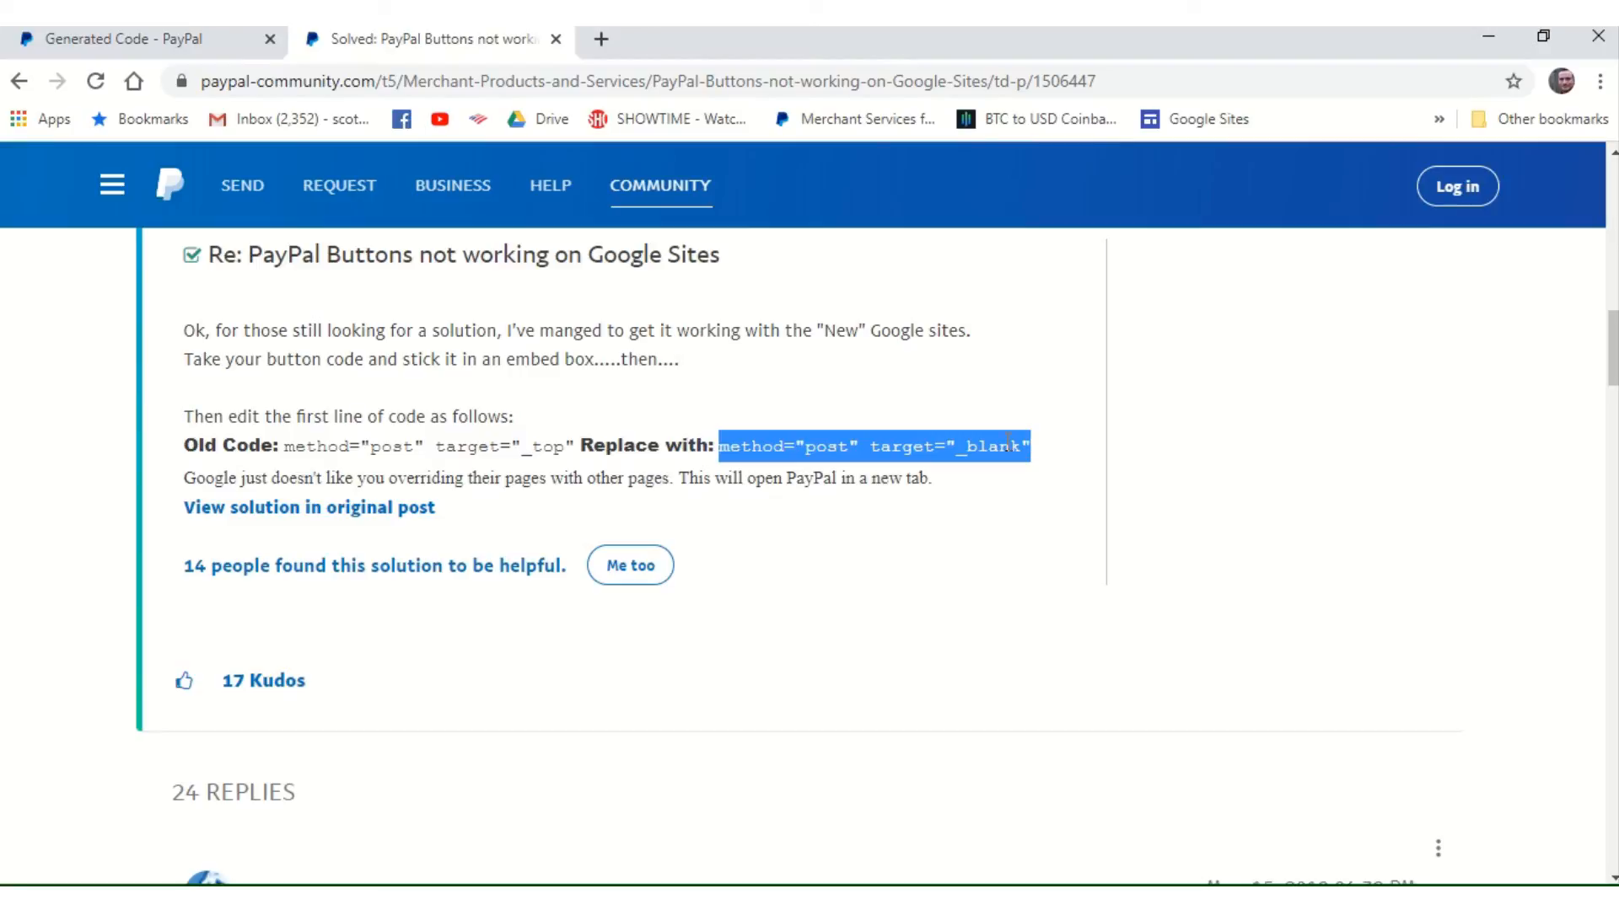
pyautogui.click(159, 37)
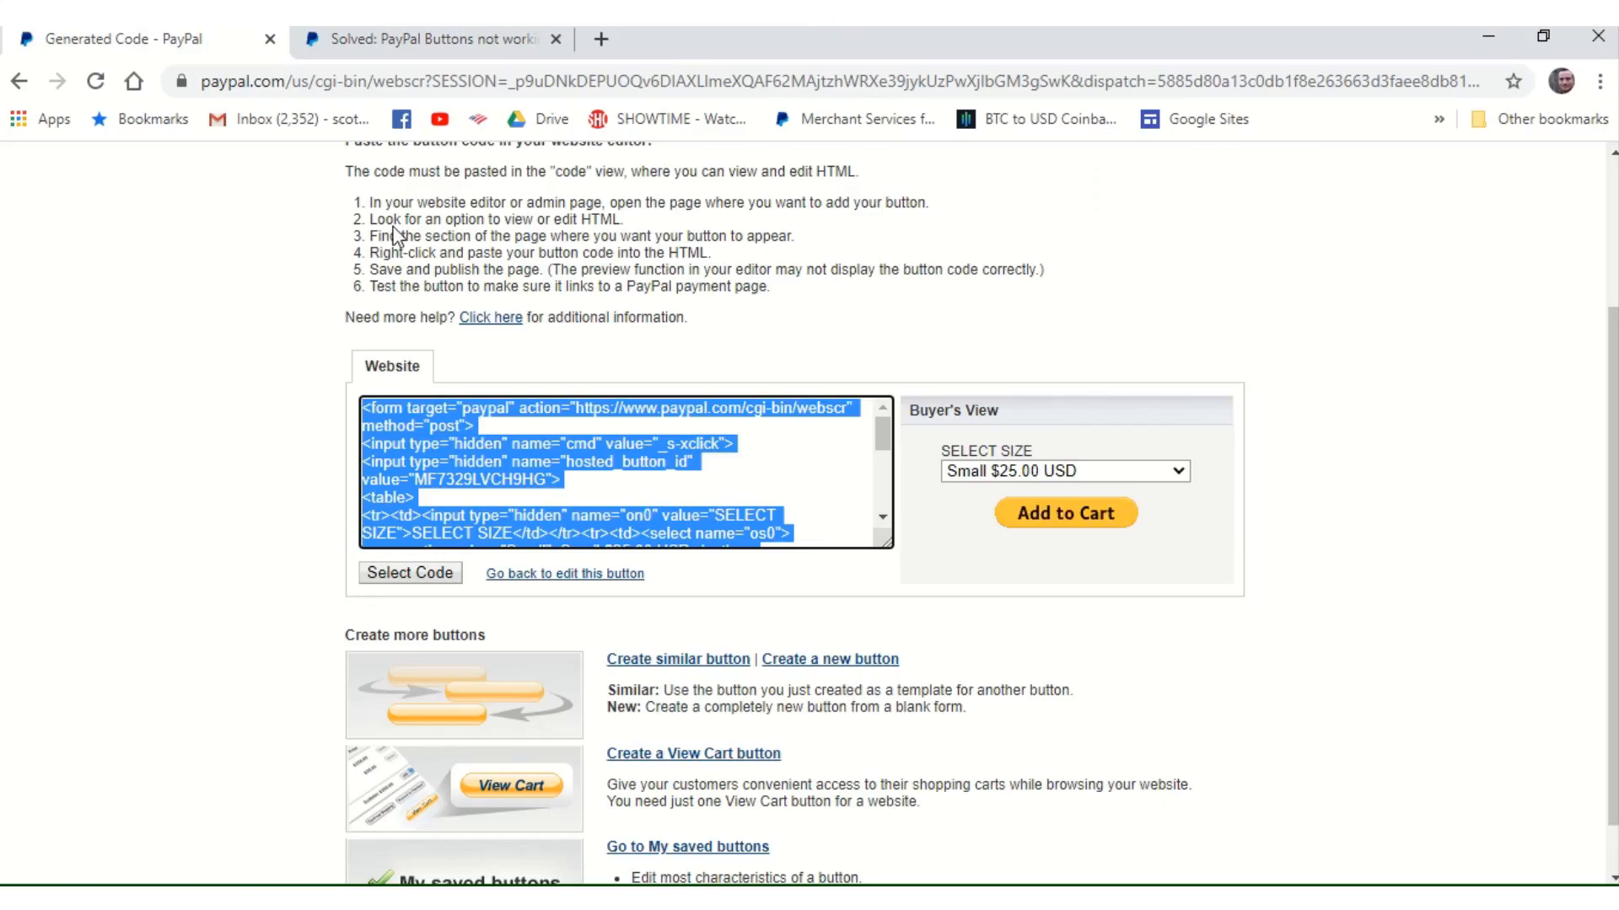
pyautogui.click(465, 41)
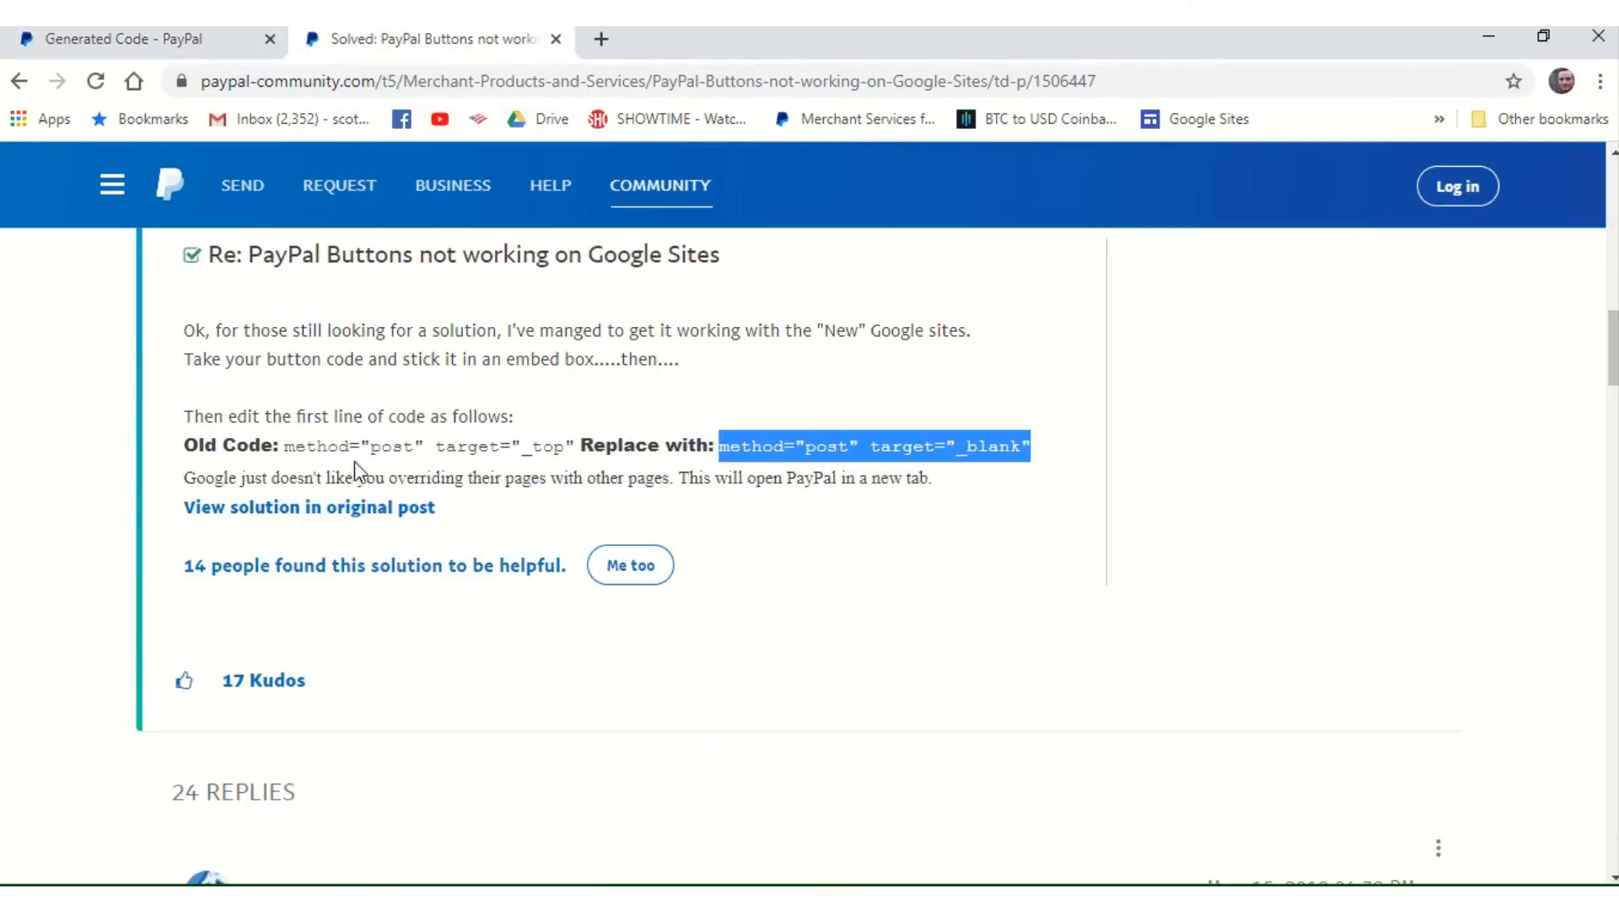
pyautogui.click(164, 33)
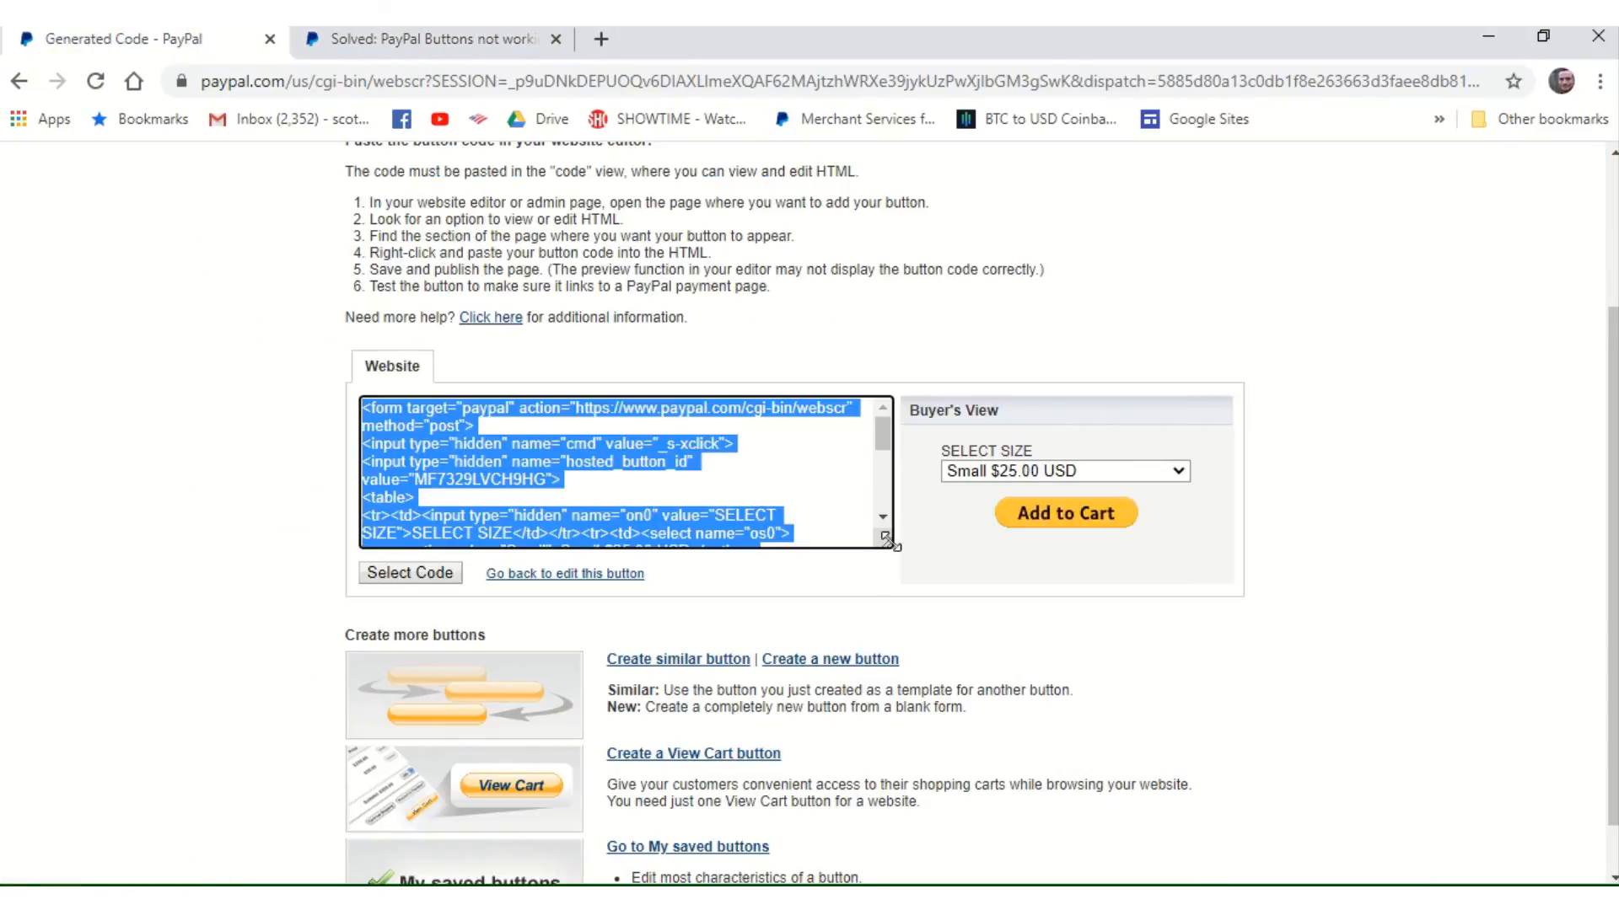
# - Look through the generated button code and compare its opening form line with the edit described in the community post
pyautogui.click(827, 476)
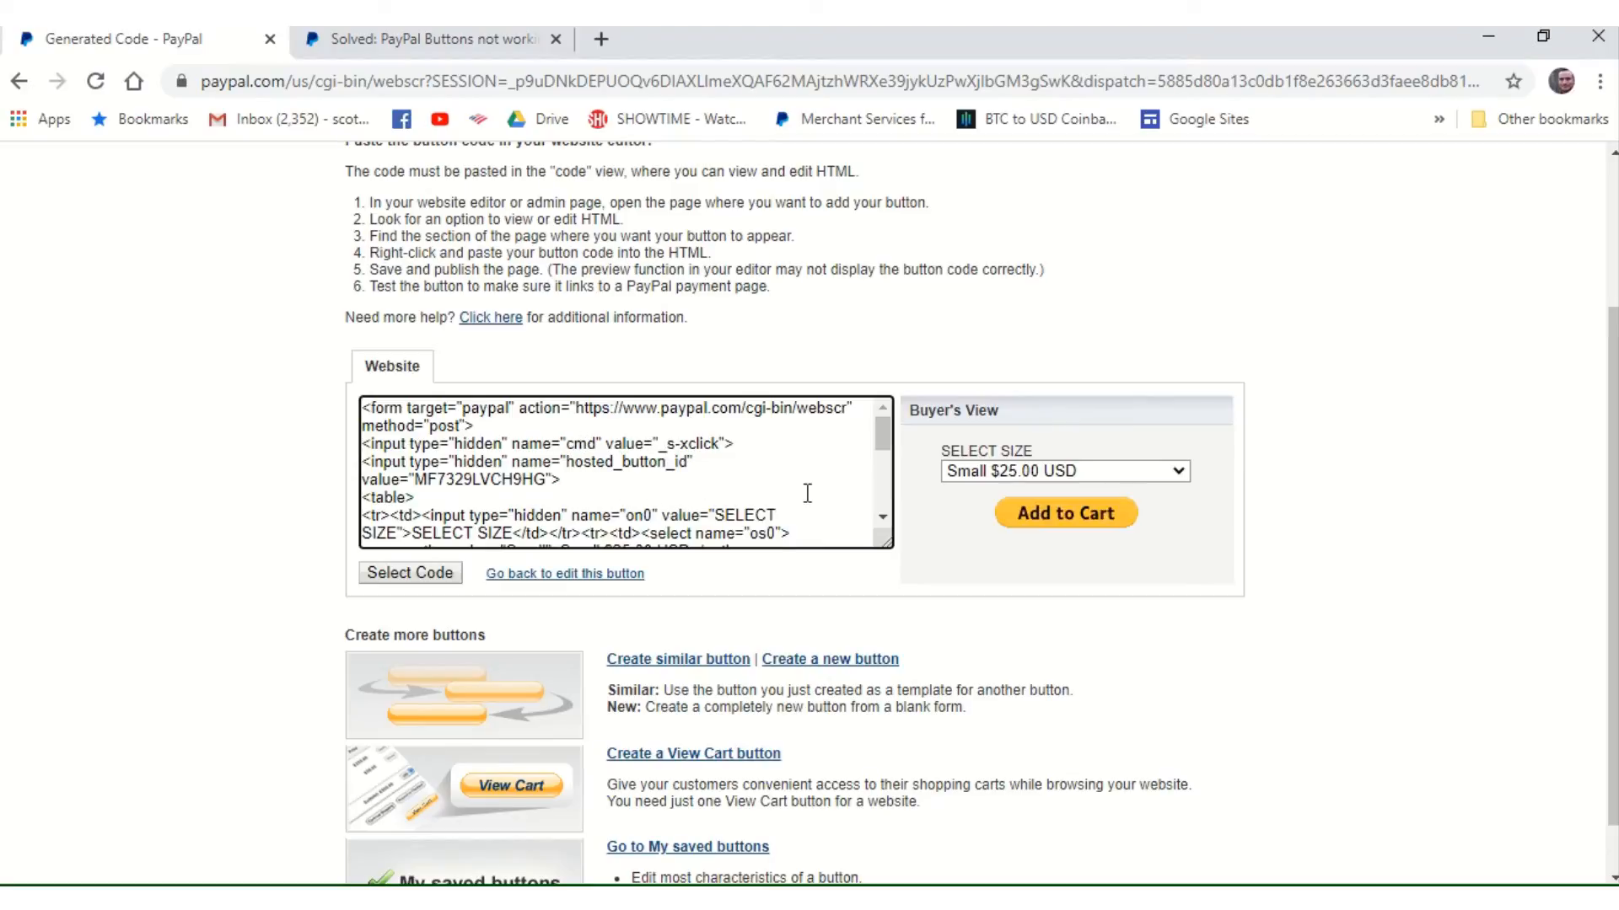
pyautogui.moveTo(882, 433); pyautogui.dragTo(892, 489)
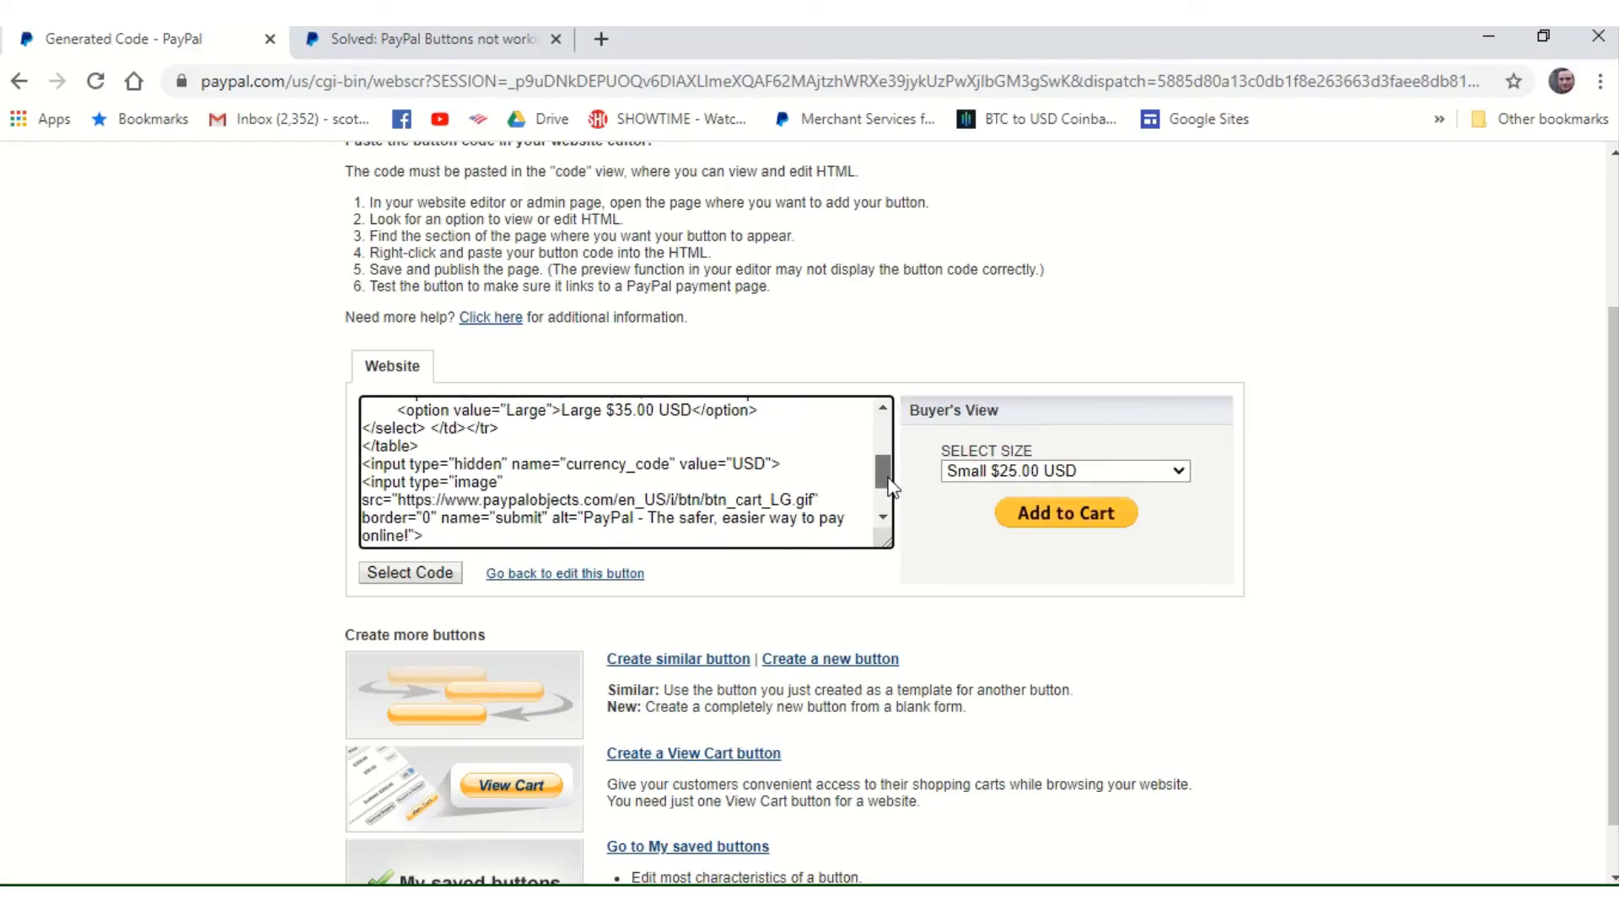
pyautogui.moveTo(892, 489); pyautogui.dragTo(896, 440)
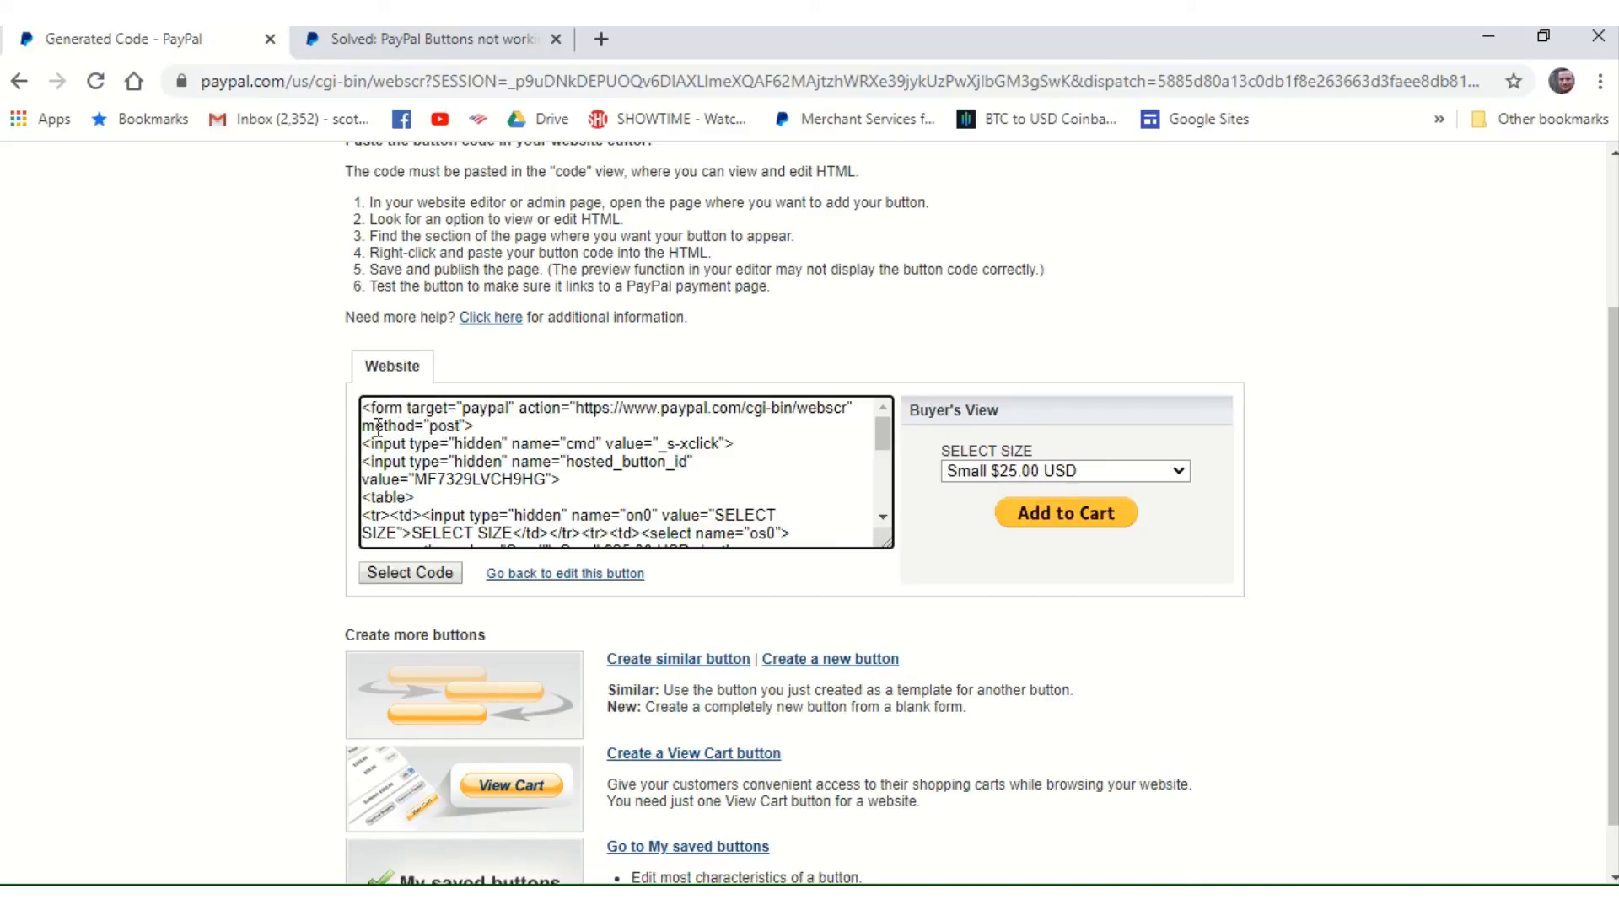
pyautogui.click(430, 46)
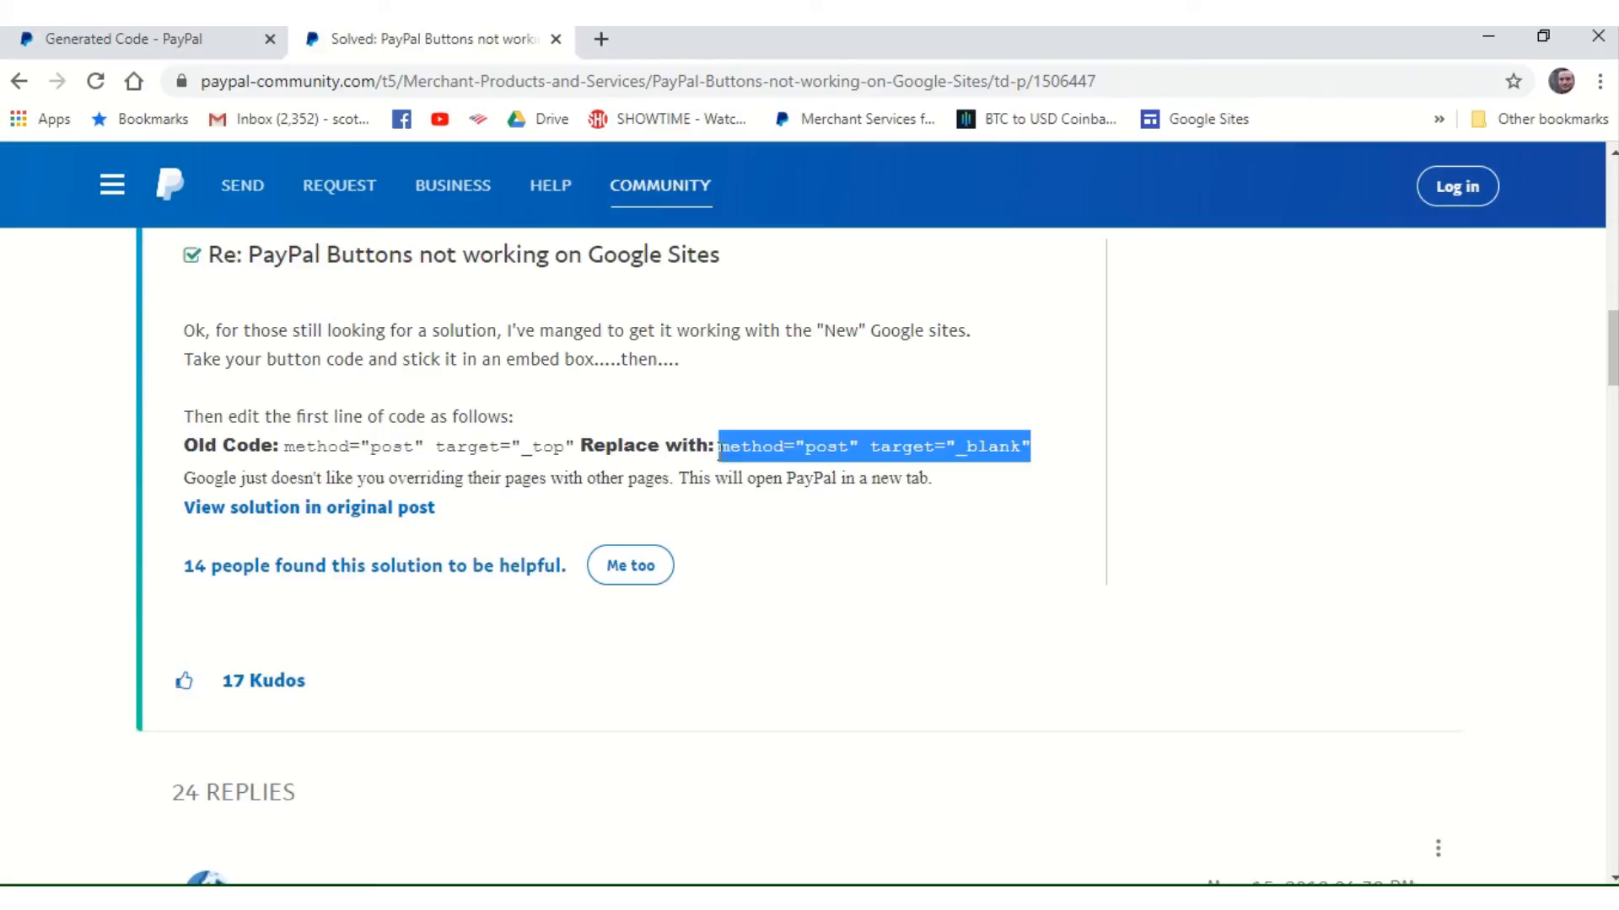
pyautogui.click(199, 38)
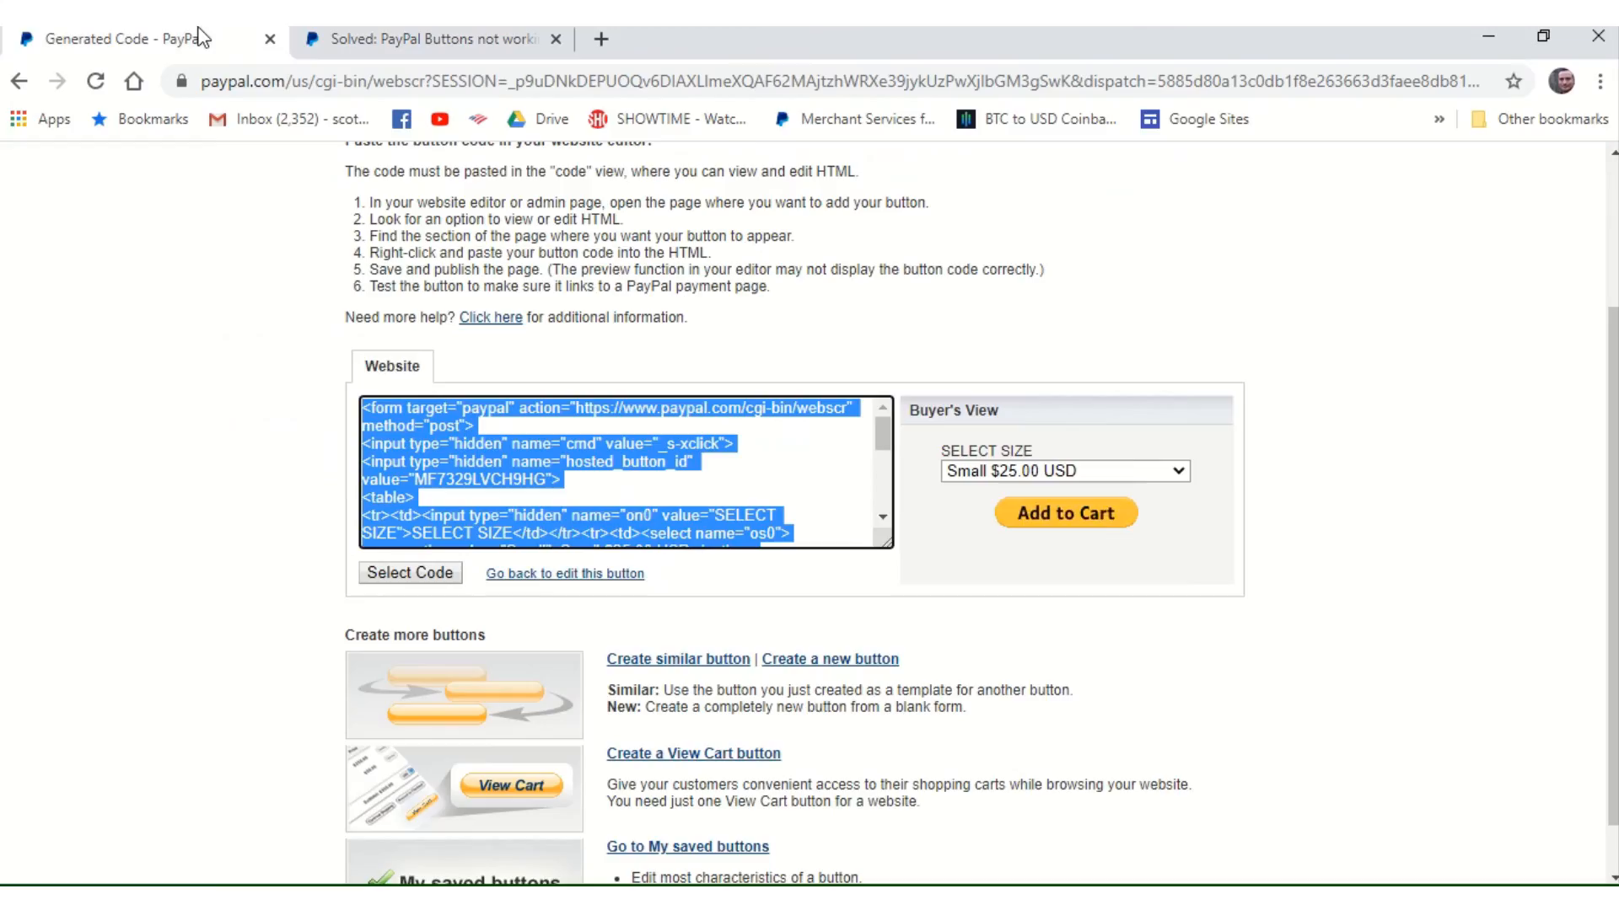
pyautogui.click(576, 461)
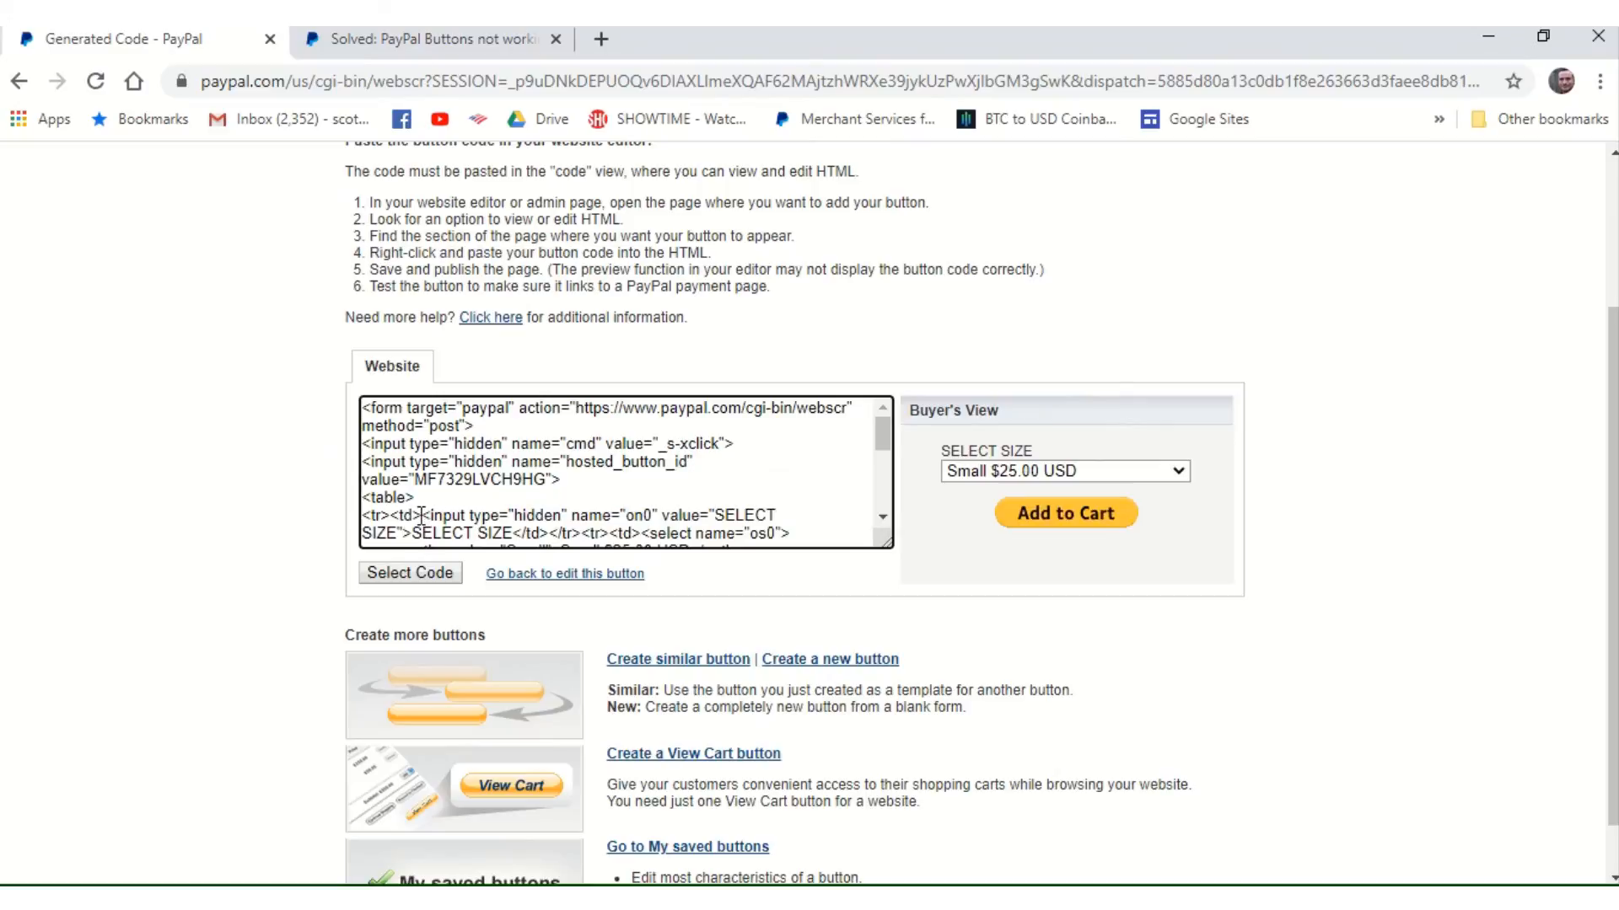